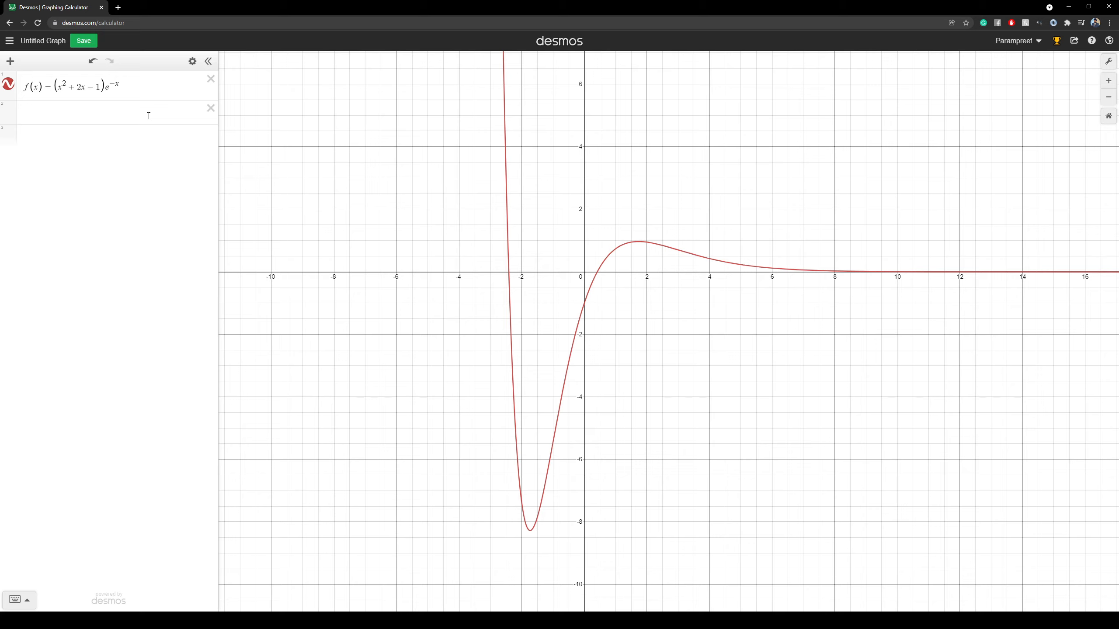
- Add f'(x) as the second expression, clearing the stray zeros after it, to graph the derivative
left_click(149, 116)
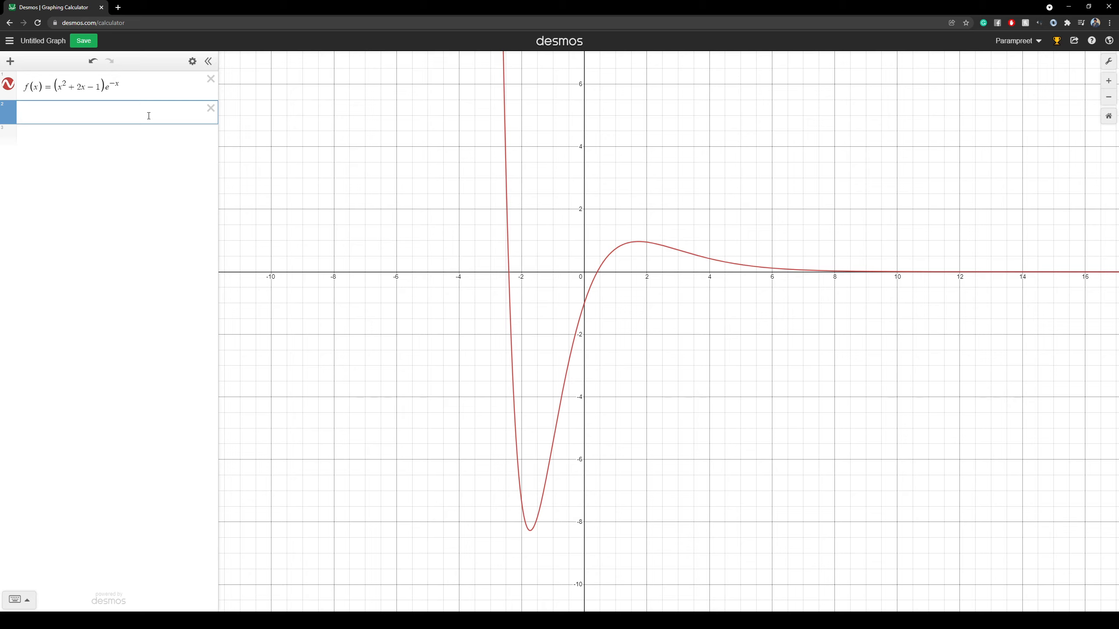
type("f'(x)00000000000000000000000000000000000")
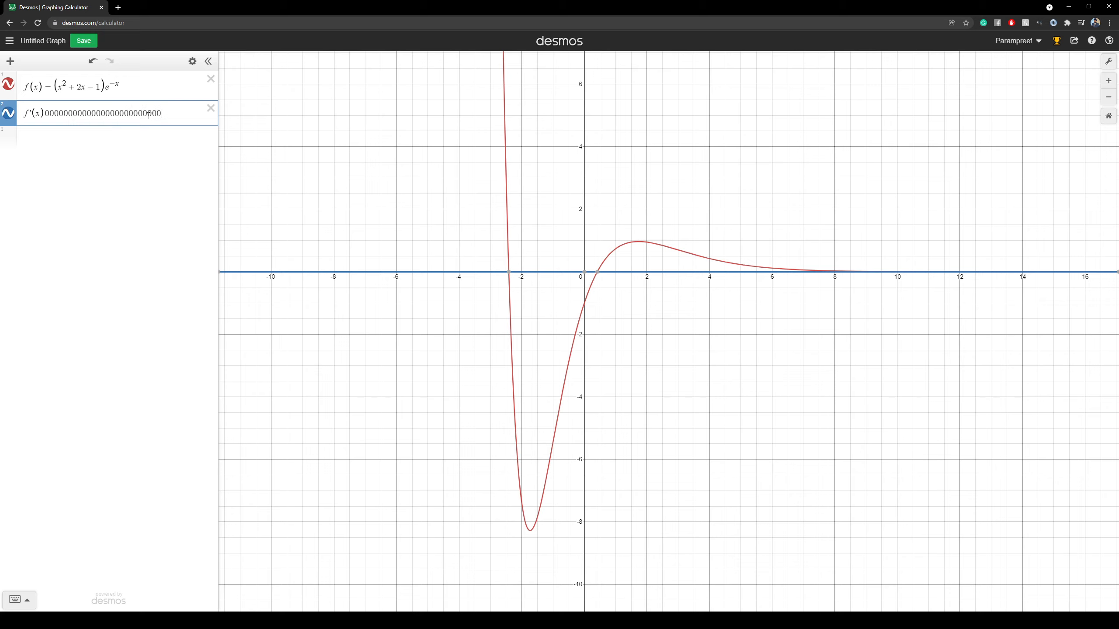
type("000000000000000000000000000000000000000000000000000000000000000000")
key("F11")
key("Return")
left_click(204, 86)
mouse_move(48, 82)
left_mouse_down()
mouse_move(373, 87)
mouse_move(66, 85)
left_mouse_up()
key("BackSpace")
key("BackSpace")
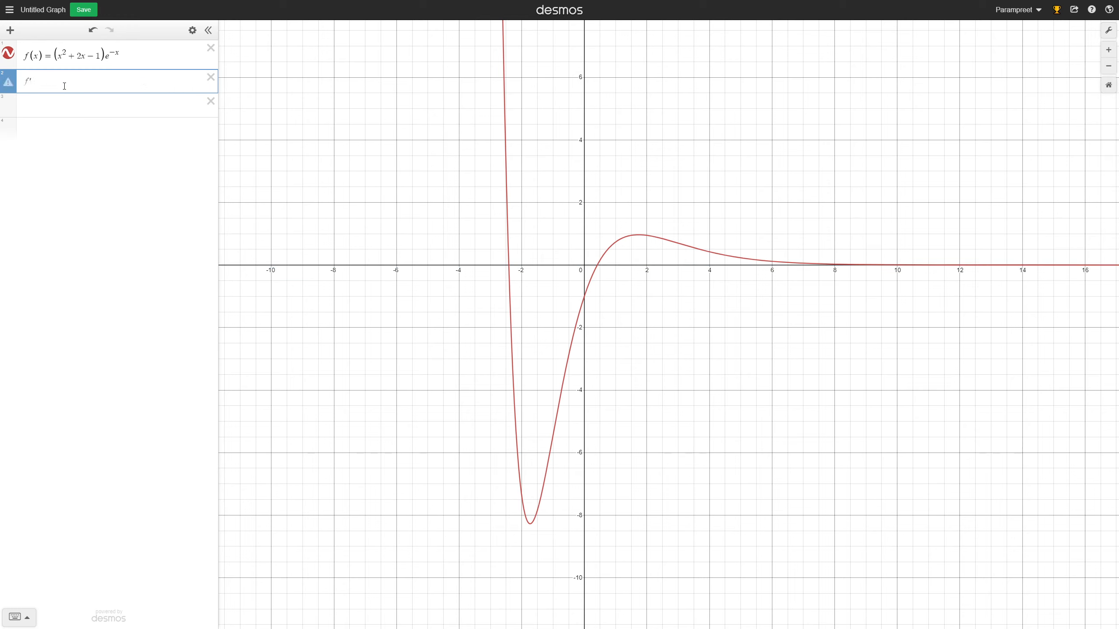
type("(x)")
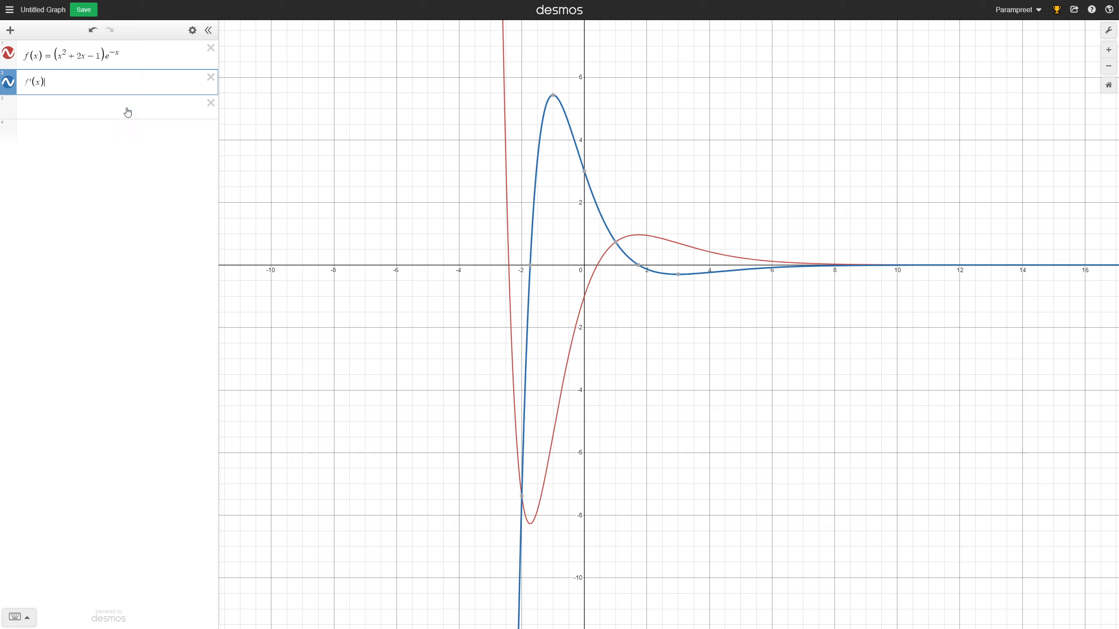
- Hide the graph of f(x) and show the coordinates of both x-intercepts of f'(x)
left_click(505, 238)
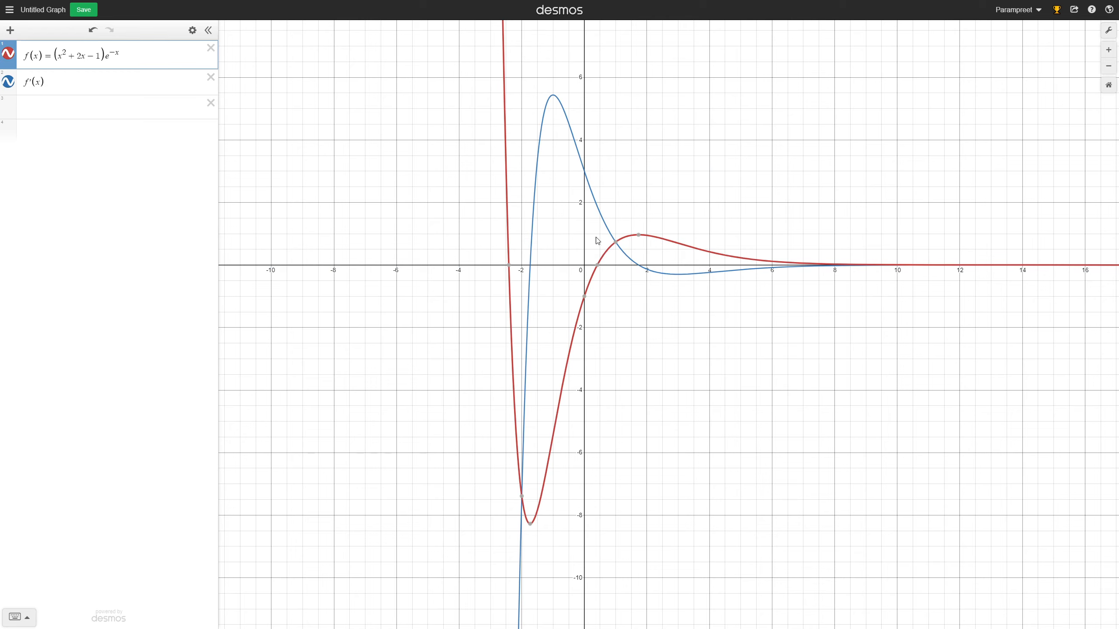
left_click(10, 56)
left_click(634, 264)
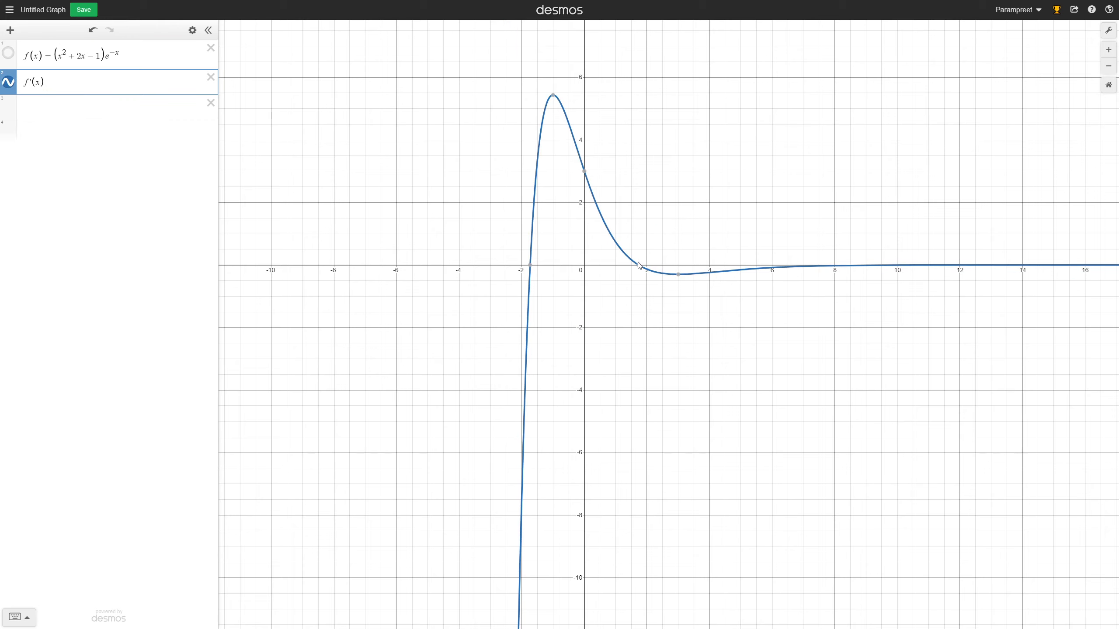
left_click(532, 265)
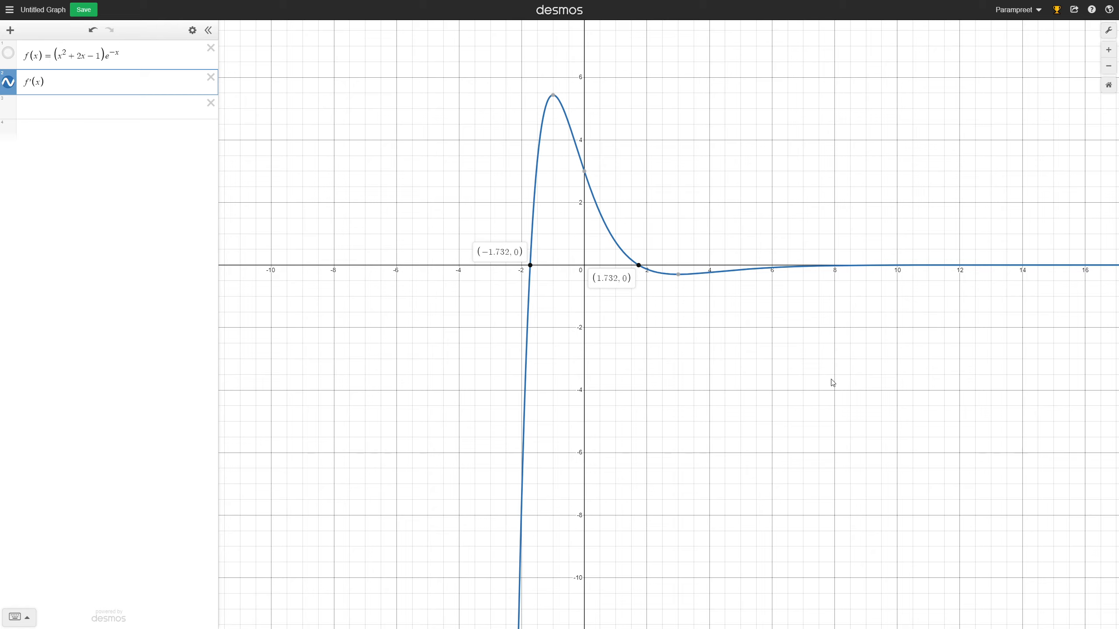
- Record the zeros of f'(x) as two new expressions, x_1 = -1.732 and x_2 = 1.732
left_click(42, 106)
left_click(530, 266)
mouse_move(633, 276)
left_click(86, 106)
type("x1=")
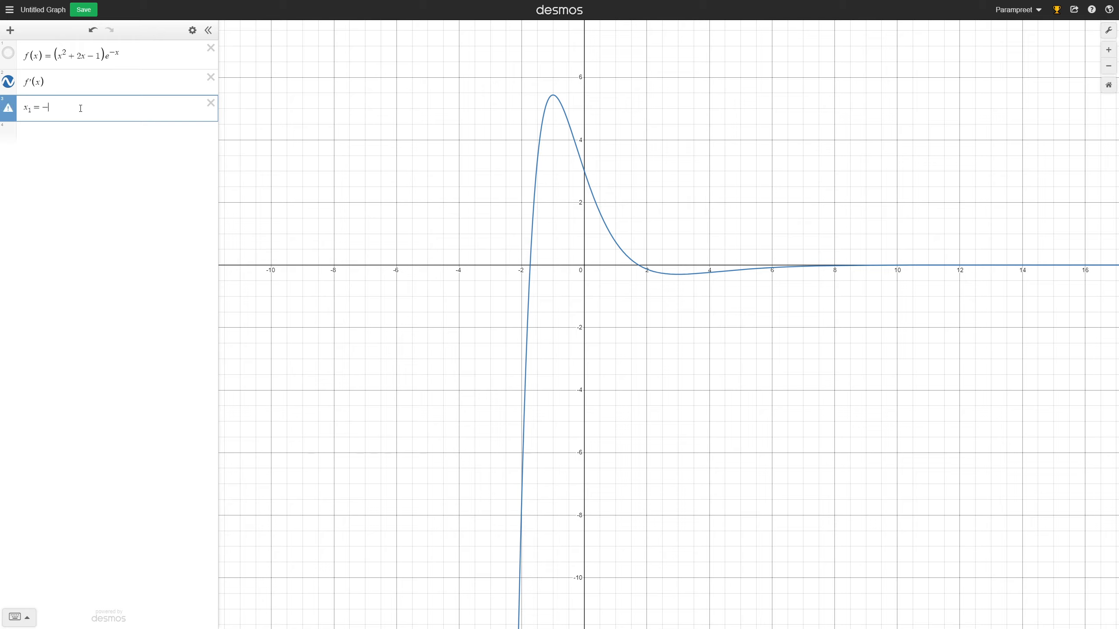
type("-1.732")
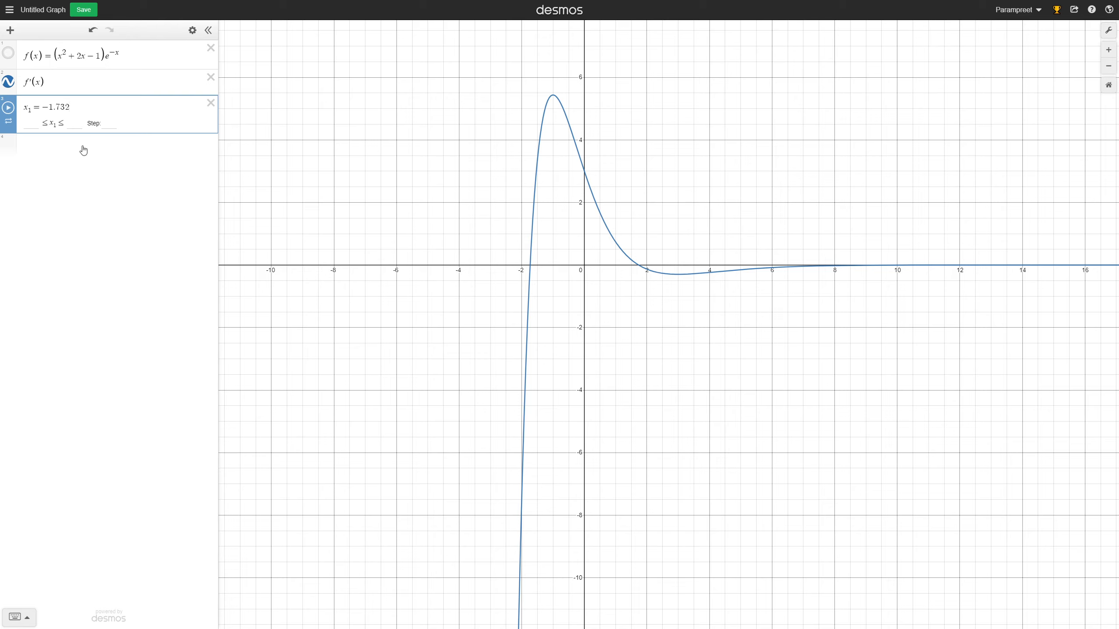
left_click(84, 150)
type("x2")
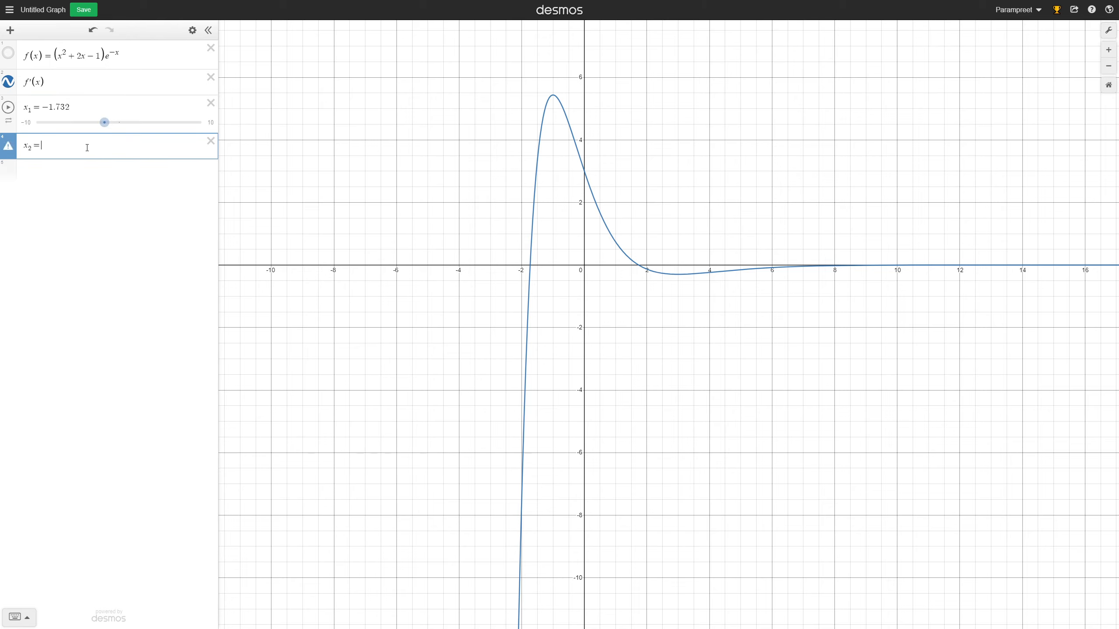
type("=1.")
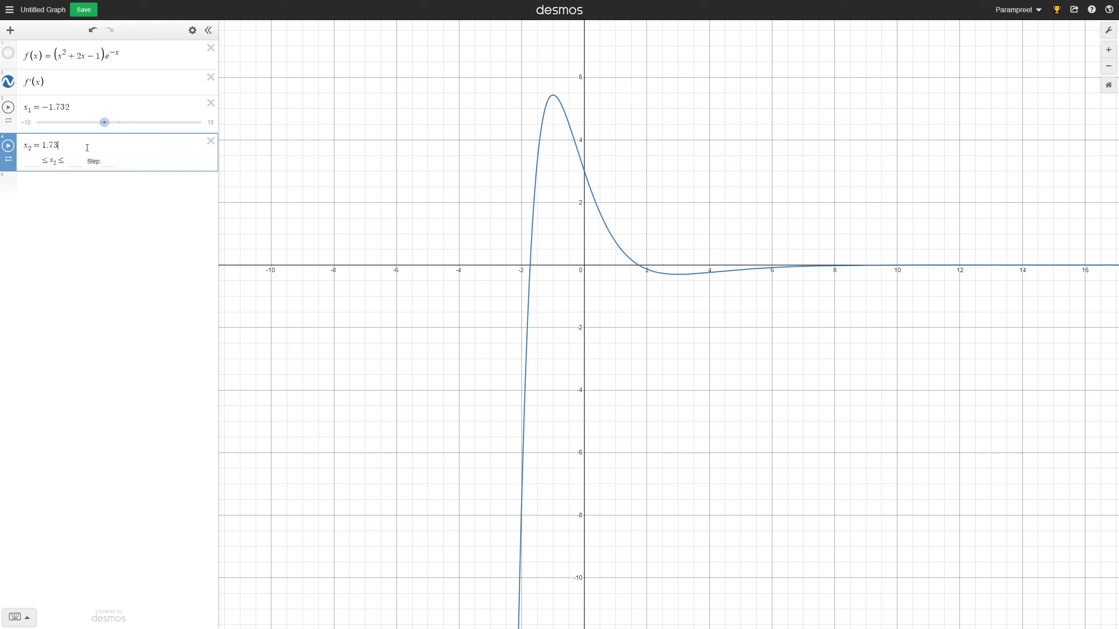
- Inspect the x-intercepts of f'(x), and evaluate f'(-2) in a new expression to test the interval below x_1
left_click(672, 274)
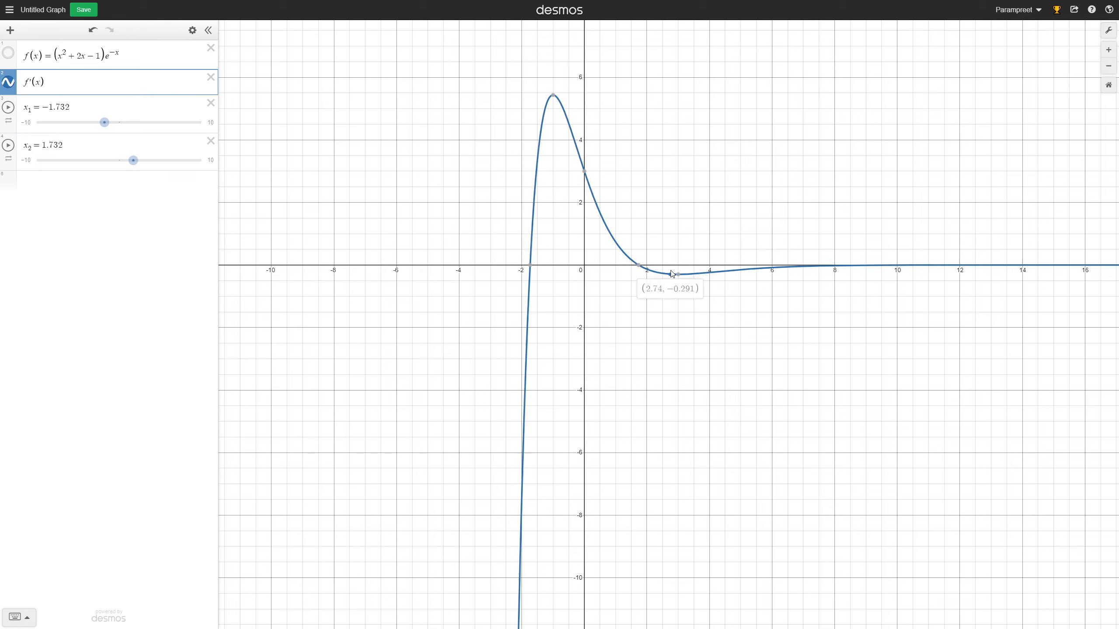
mouse_move(654, 270)
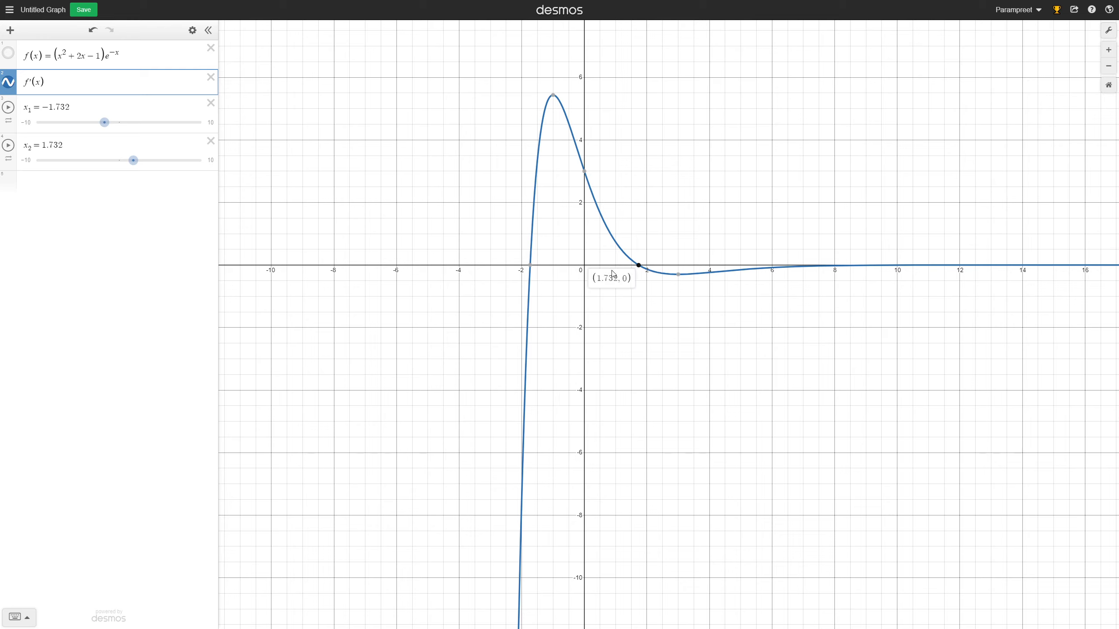
left_click(528, 266)
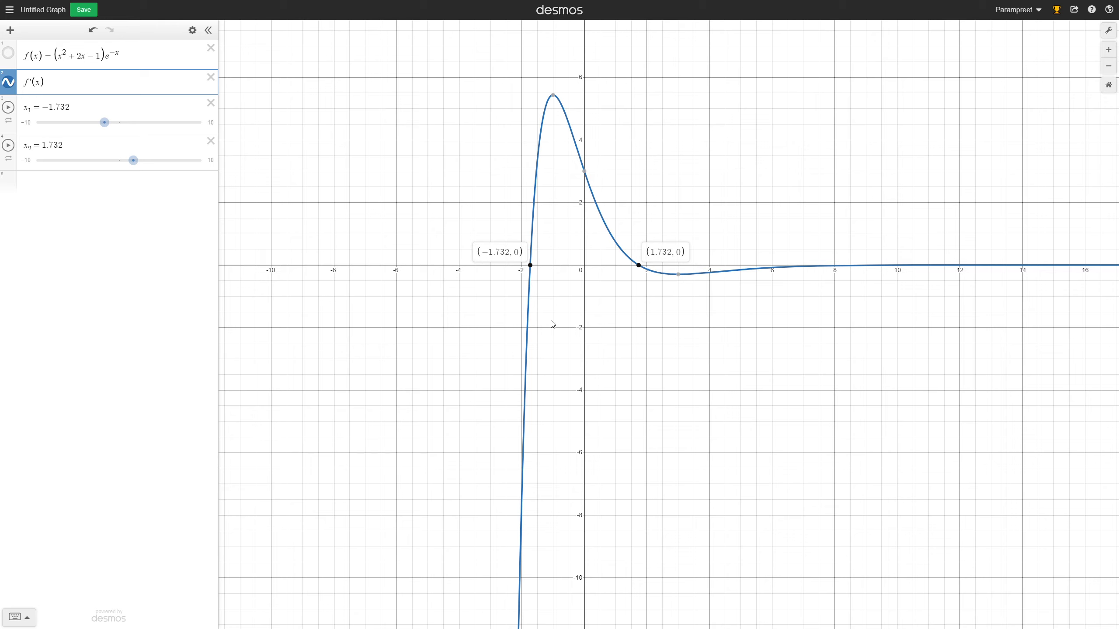
left_click(114, 183)
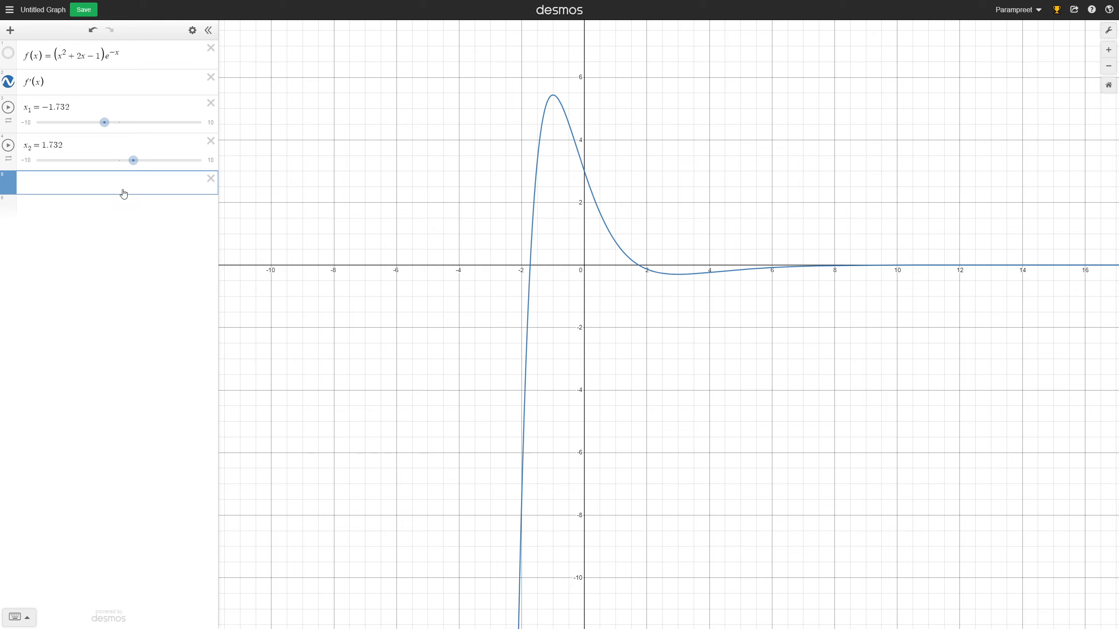
type("f'(")
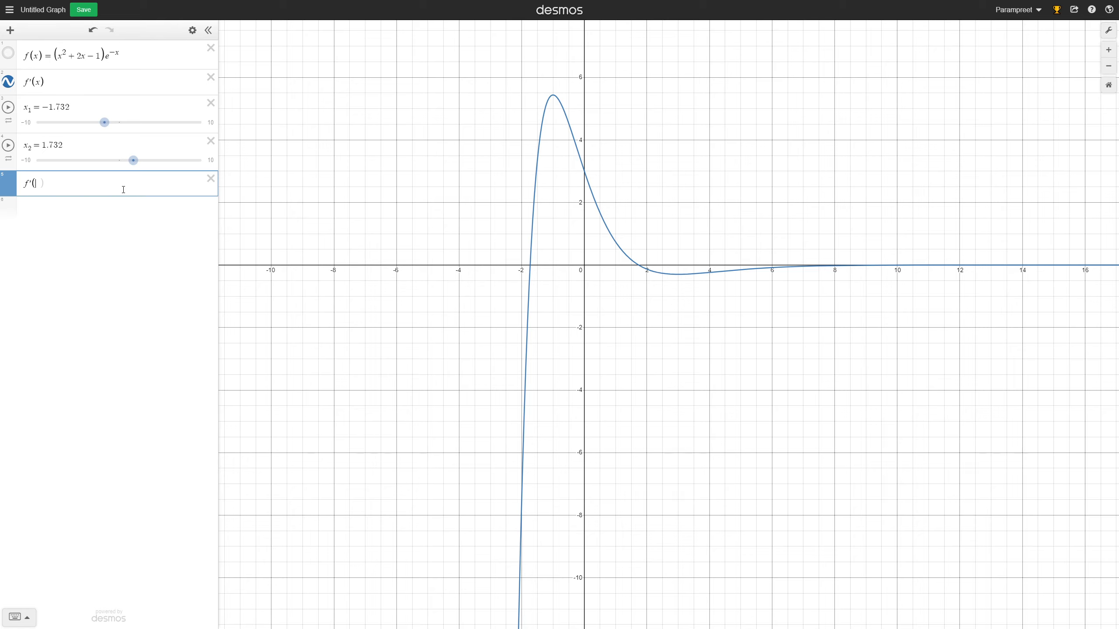
type("-2")
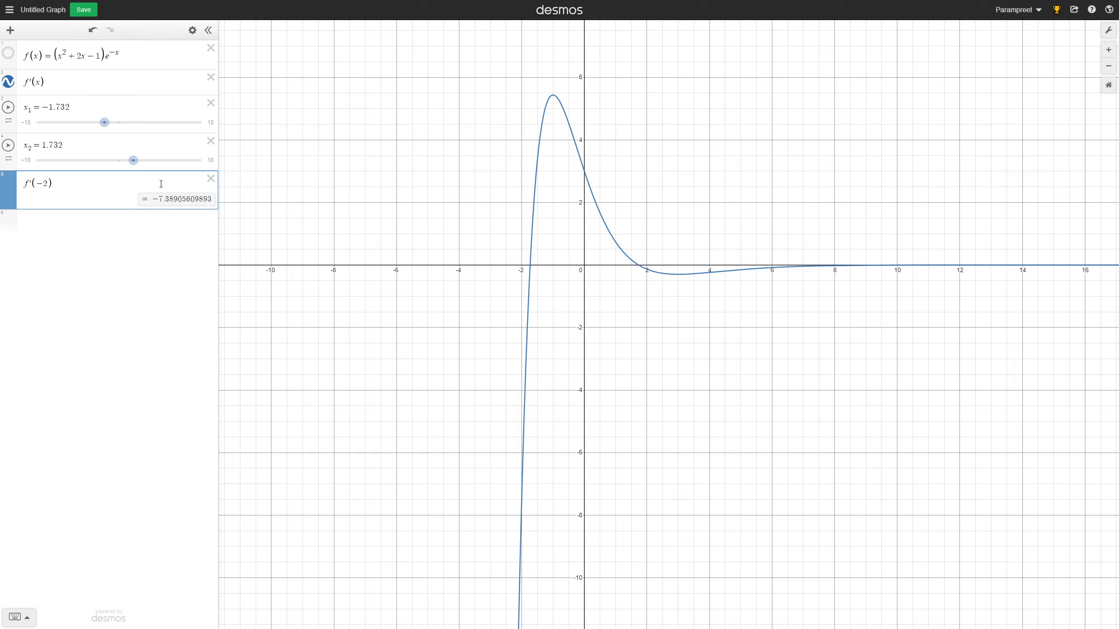
left_click(149, 199)
- Evaluate f'(0) in a new expression to test between x_1 and x_2, and check the y-intercept on the derivative curve
left_click(84, 224)
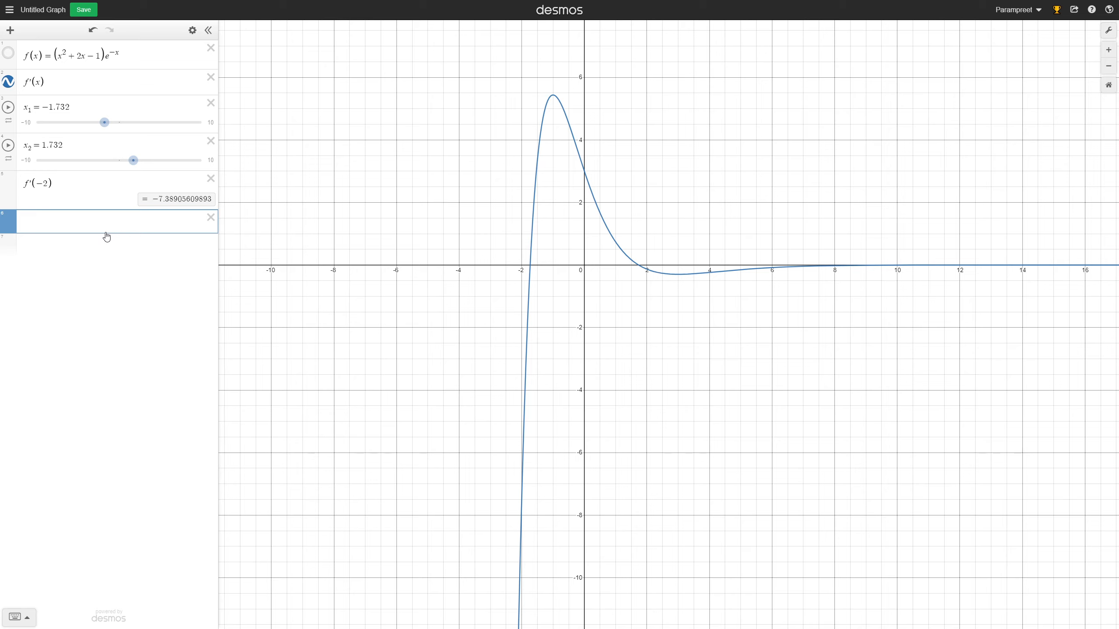
left_click(528, 264)
mouse_move(527, 269)
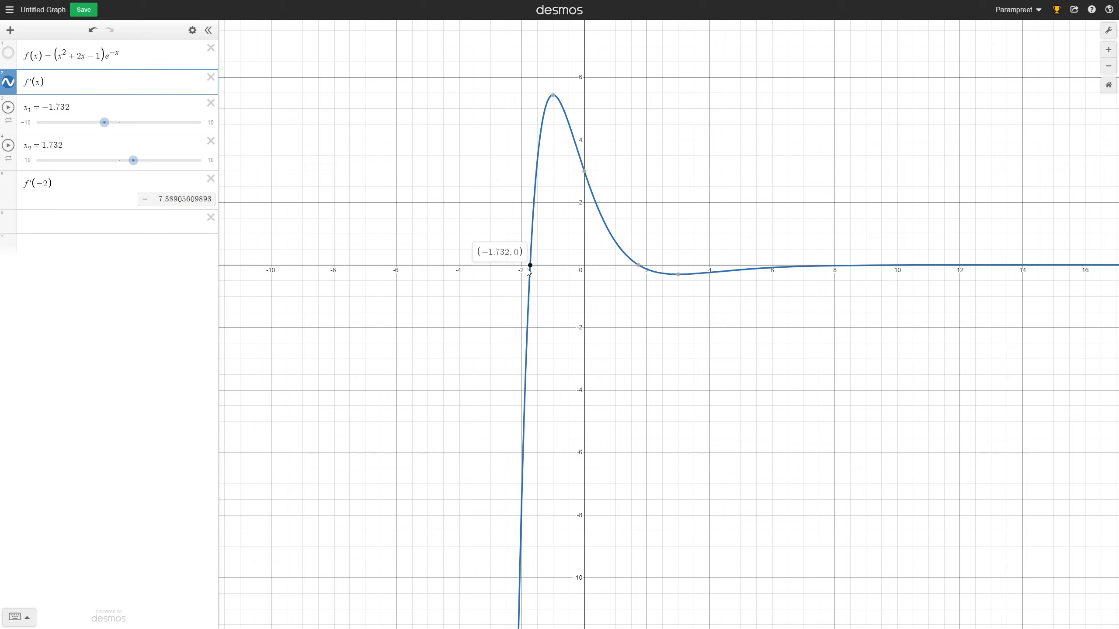
left_click(638, 264)
left_click(80, 220)
type("f'(0")
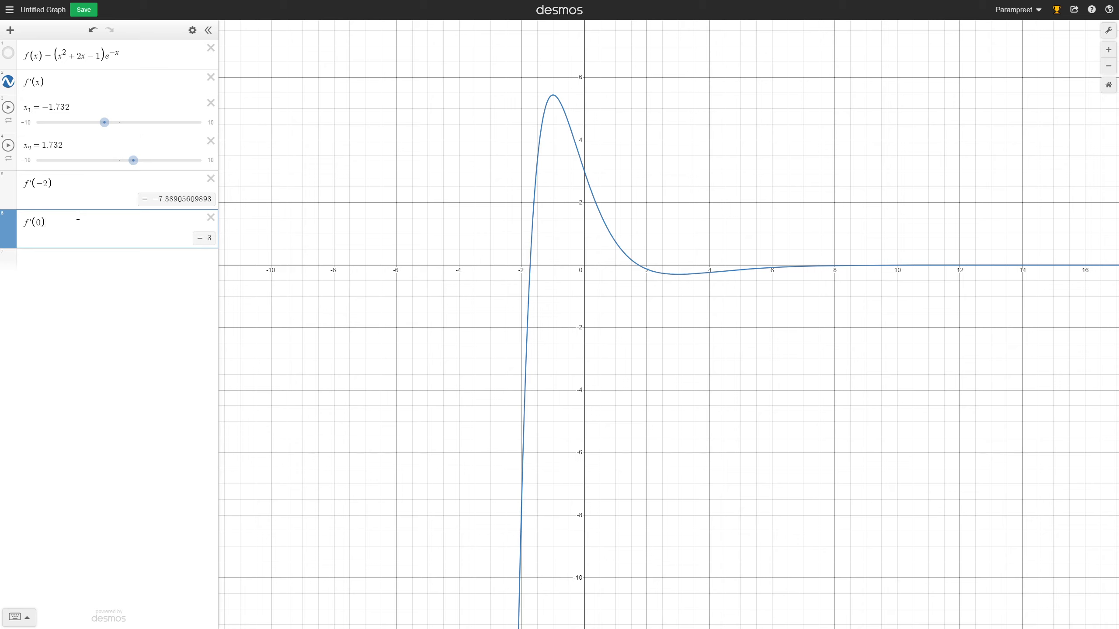
left_click(582, 173)
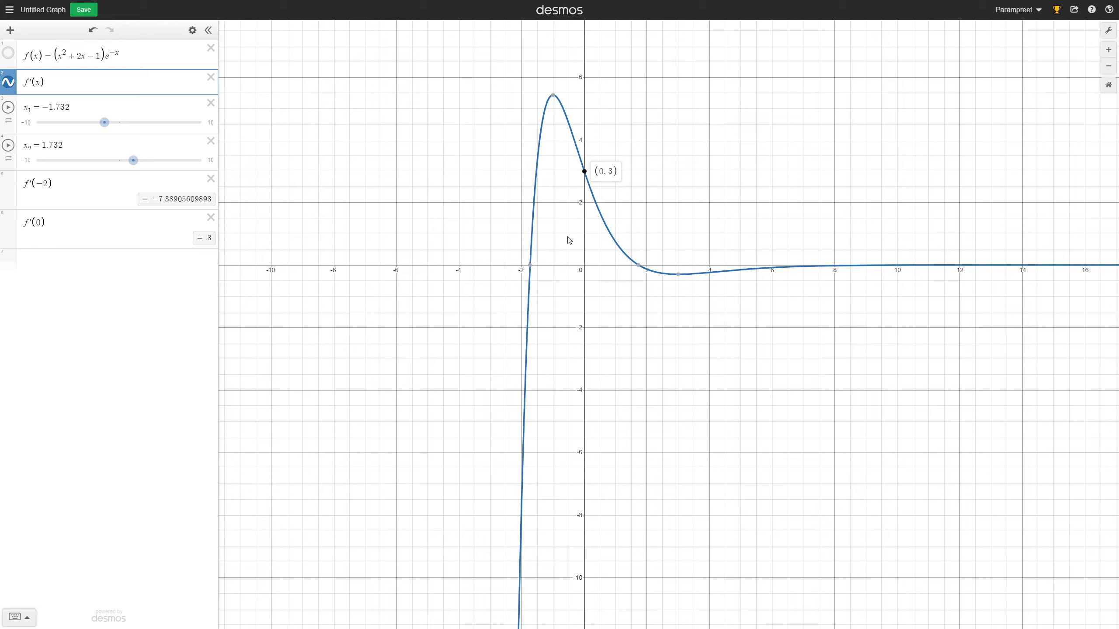
- Evaluate f'(2) in a new expression to test the interval above x_2, and highlight its result
left_click(153, 256)
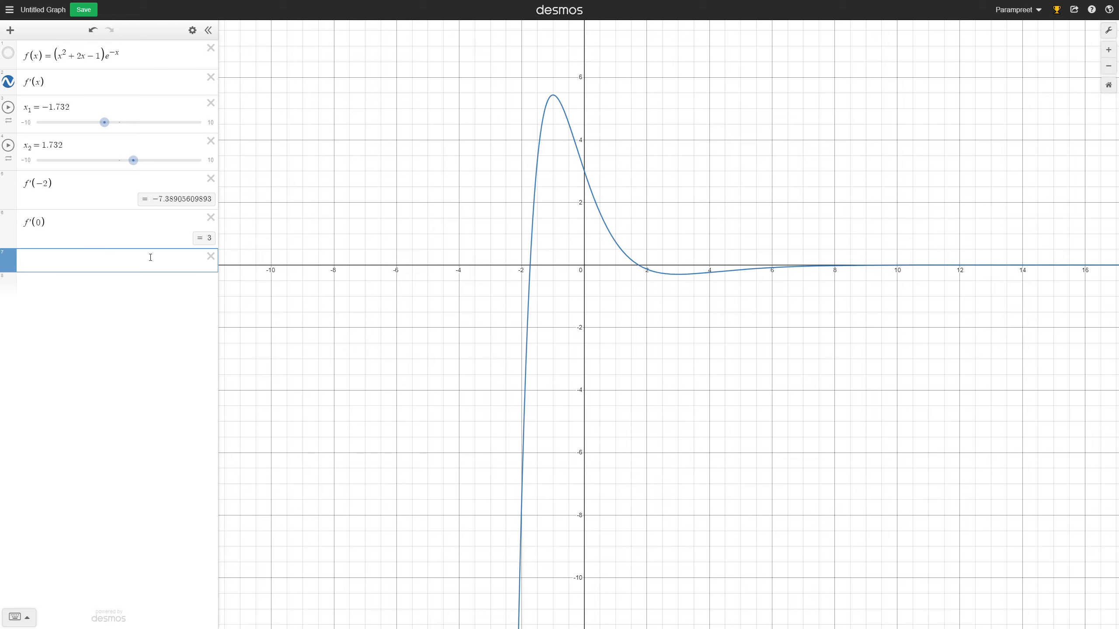
type("f'(")
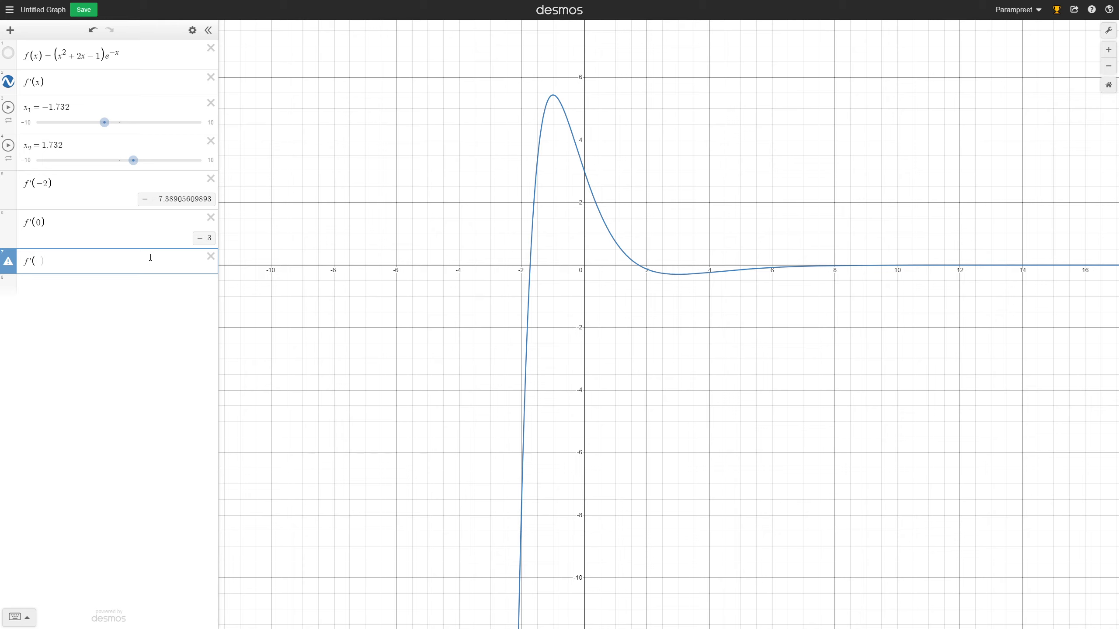
left_click(639, 267)
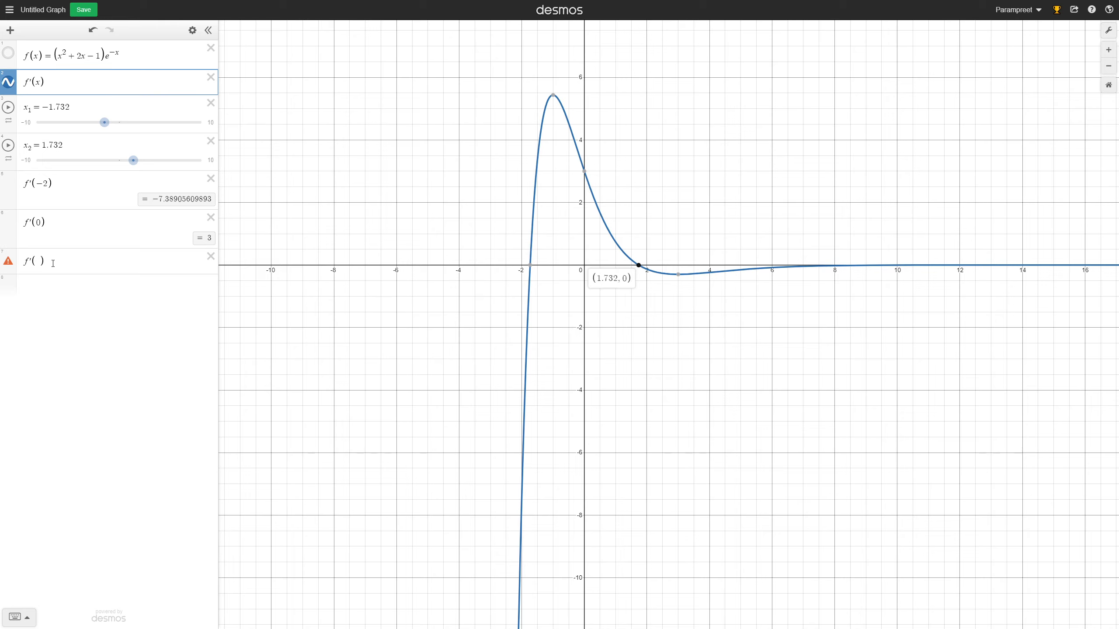
left_click(38, 261)
type("2")
left_click_drag(149, 277, 226, 277)
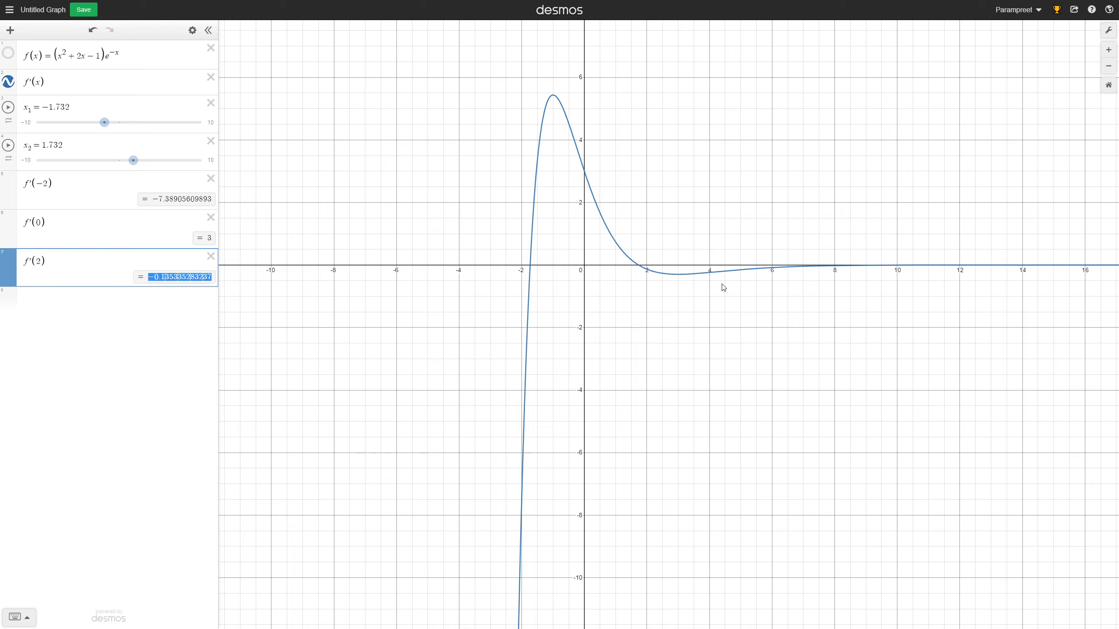
- Examine the sign of f'(x) on either side of its two x-intercepts using their coordinate labels
left_click(644, 269)
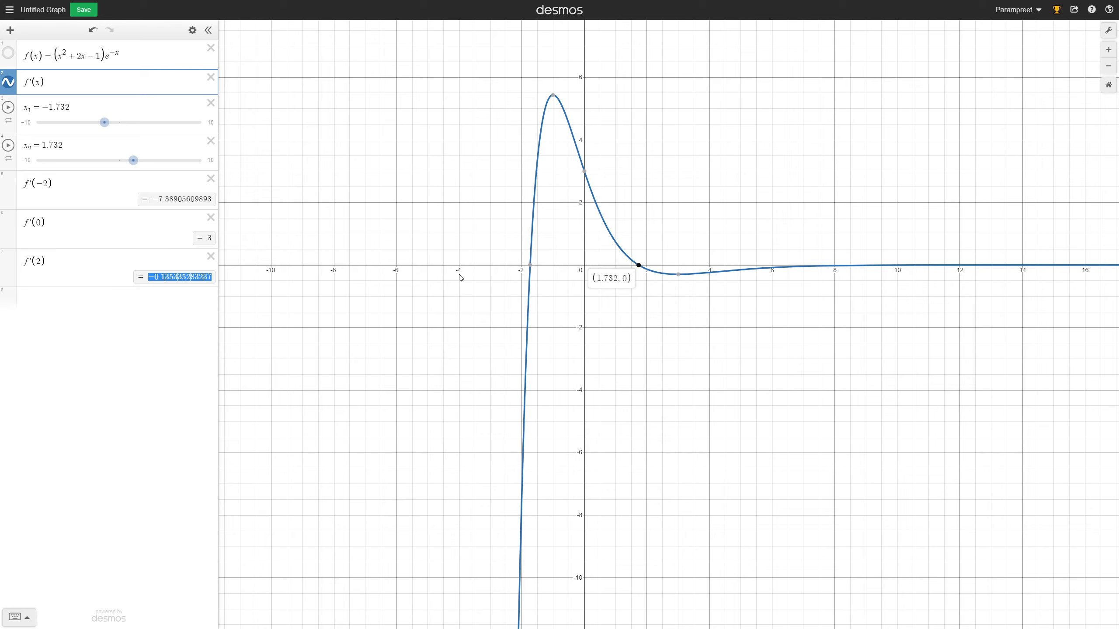
left_click(328, 265)
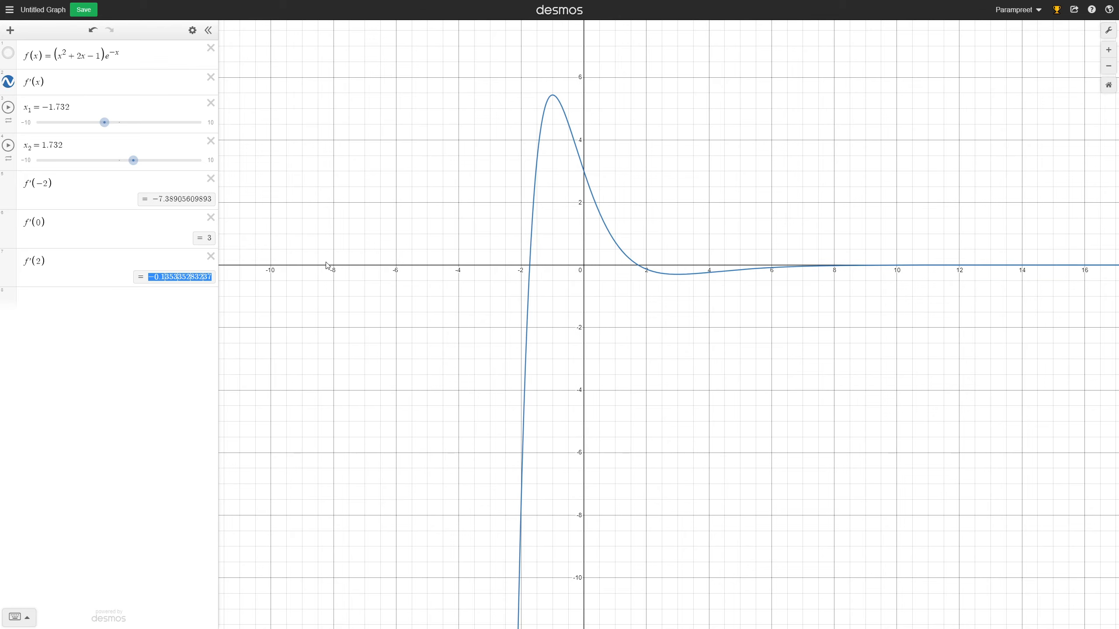
left_click(530, 267)
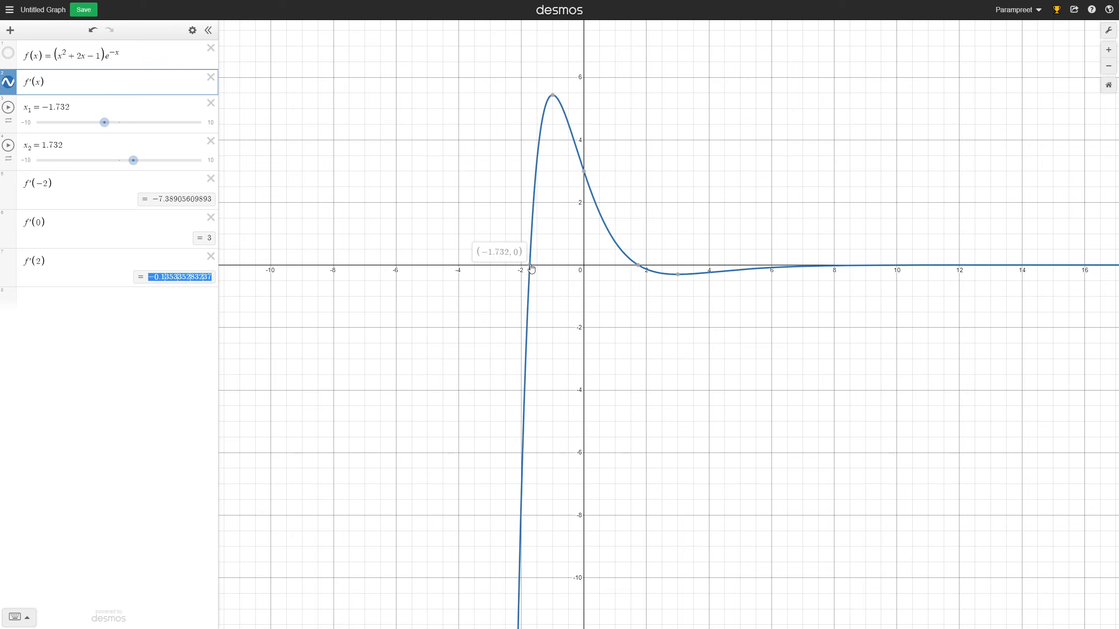
left_click(638, 265)
left_click(587, 361)
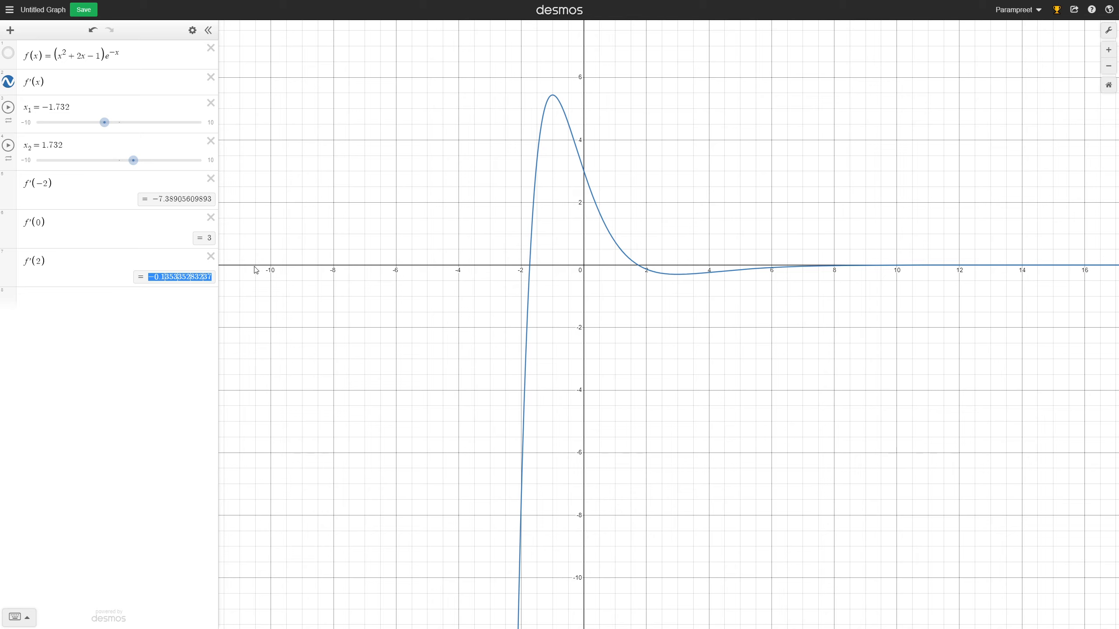
left_click(530, 268)
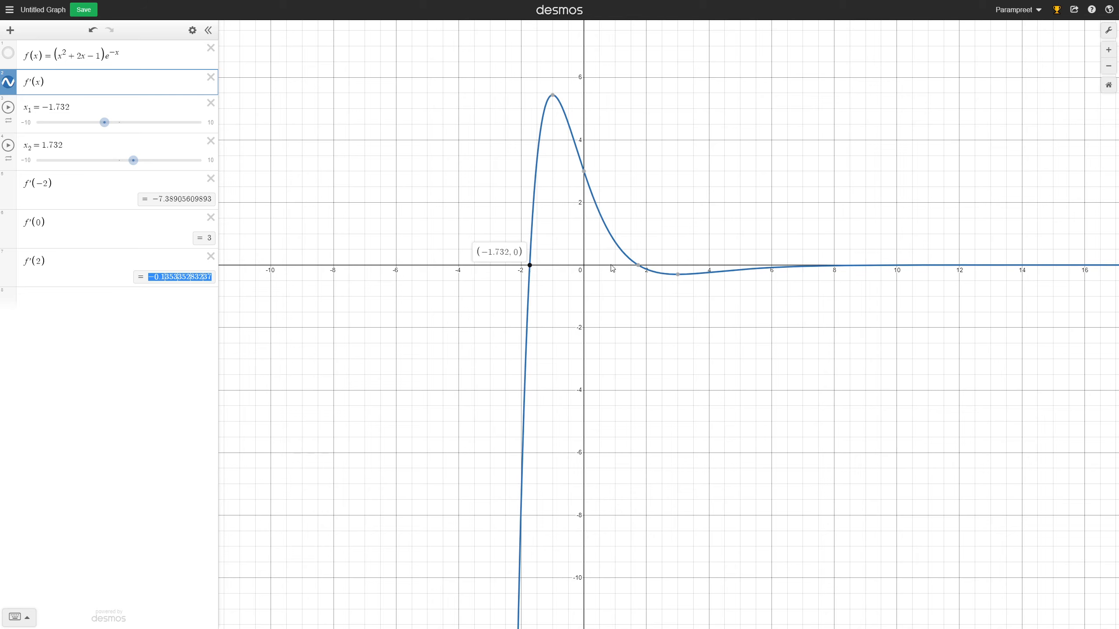
left_click(638, 266)
- Hide the graph of f'(x) and add f''(x) as a new expression to graph the second derivative
left_click(8, 84)
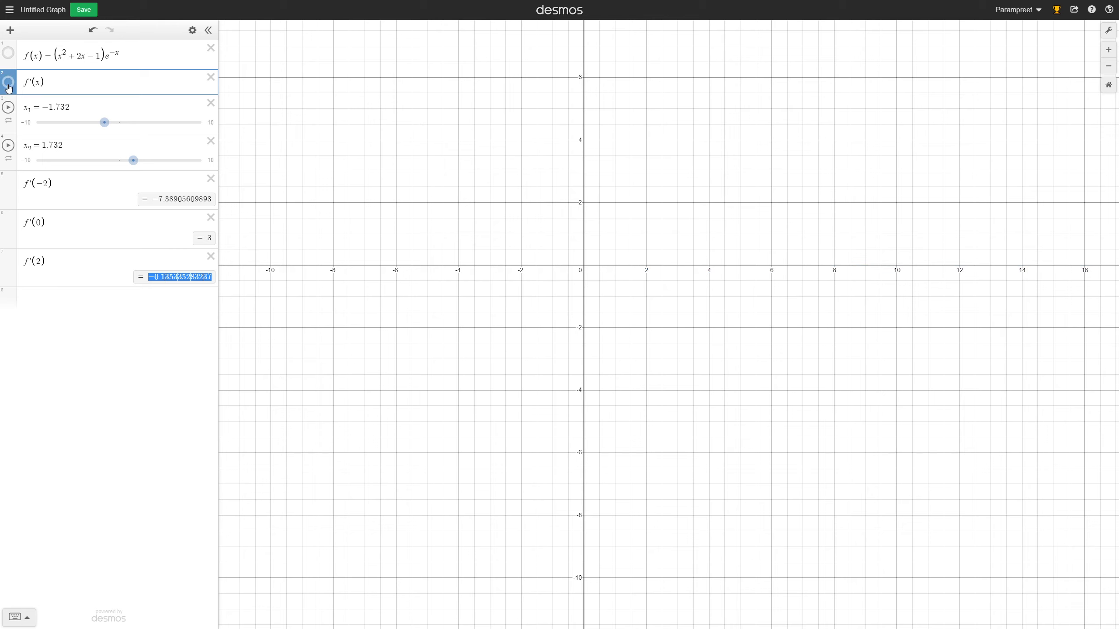
left_click(65, 300)
type("f''(x)")
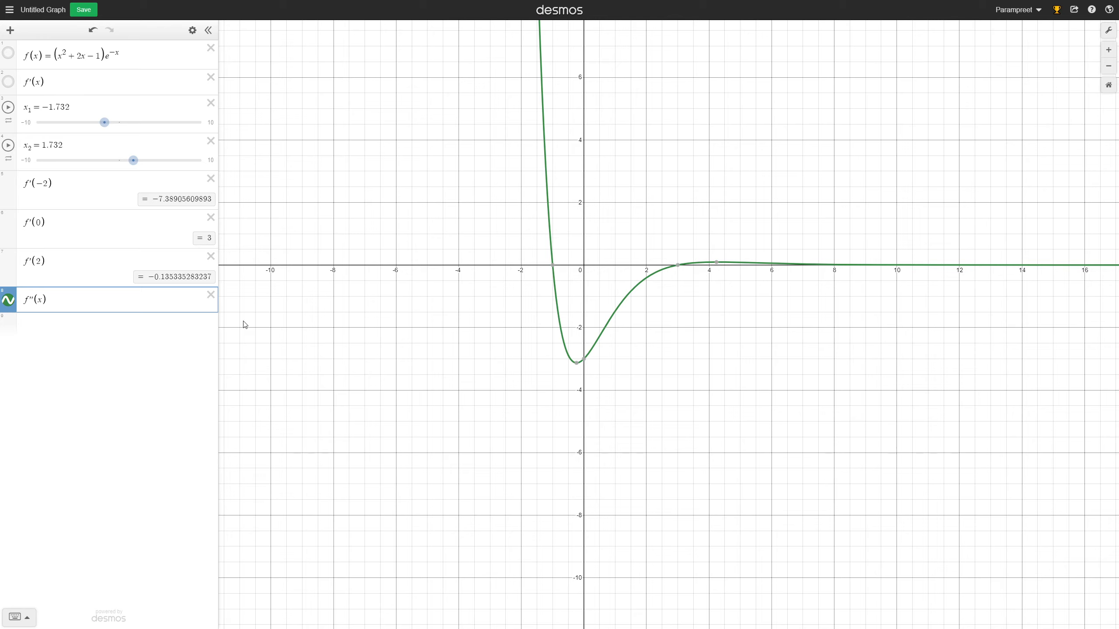
- Check both x-intercepts of f''(x), define x_if1 = -1 for the first one, and add an empty expression below
left_click(555, 266)
left_click(678, 265)
left_click(114, 328)
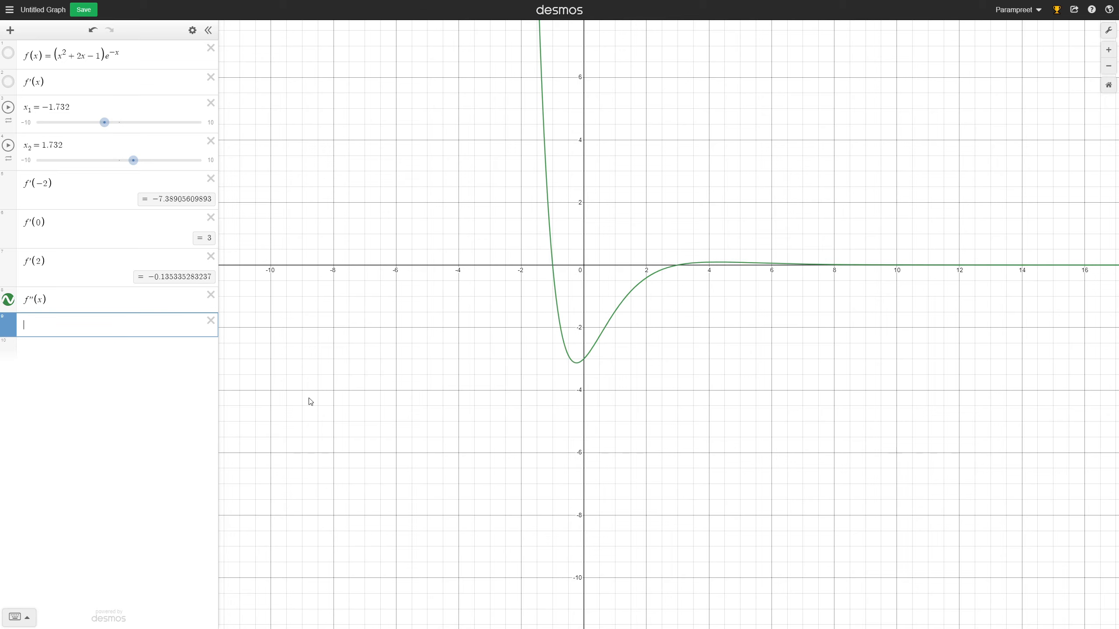
type("x_if1 =")
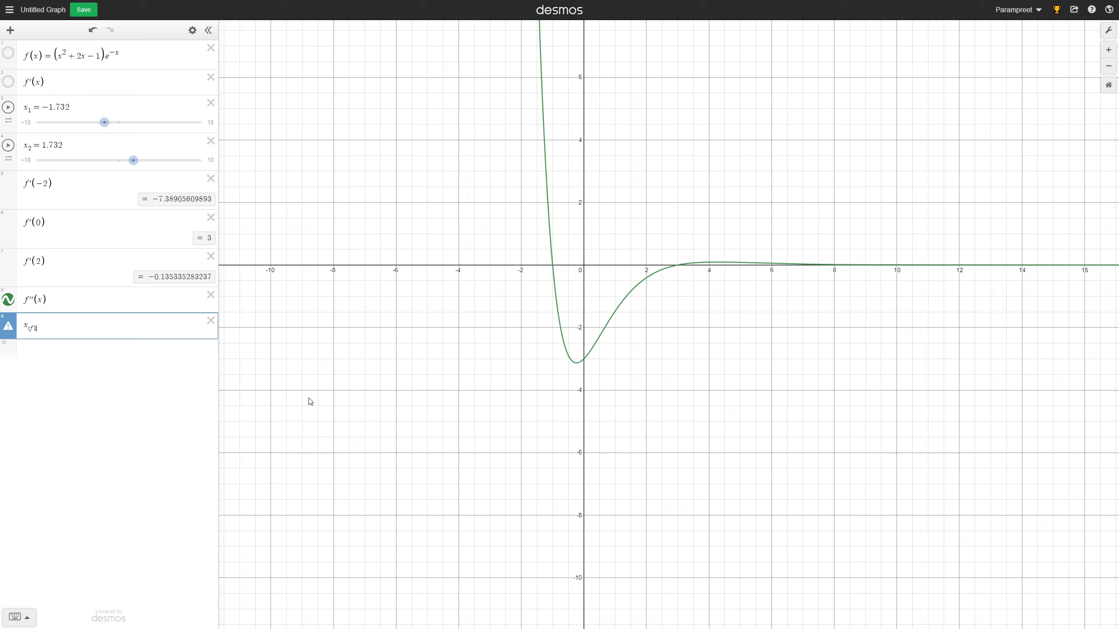
left_click(552, 267)
left_click(134, 331)
type("-1")
left_click(79, 373)
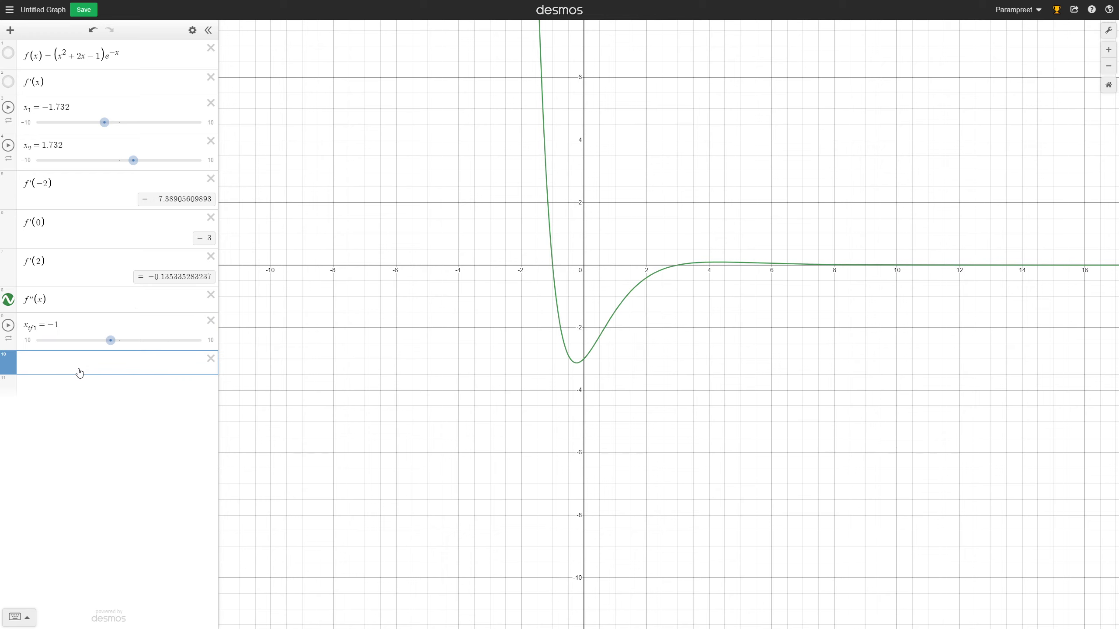
- Define x_if2 = 3 for the second x-intercept of f''(x), and add an empty expression below
left_click(678, 265)
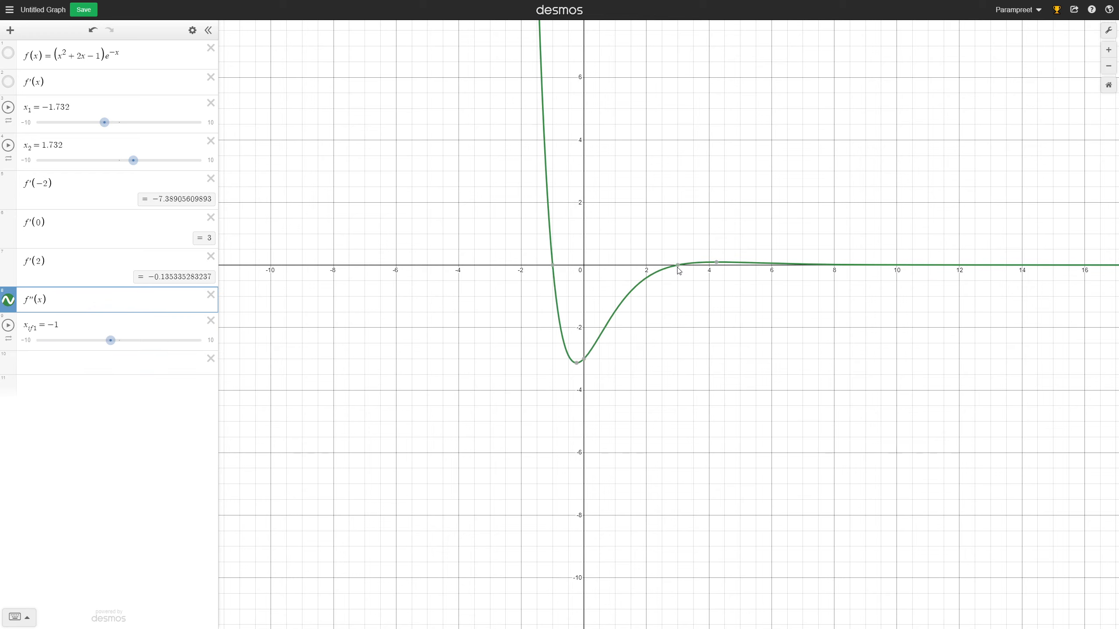
left_click(124, 373)
type("x")
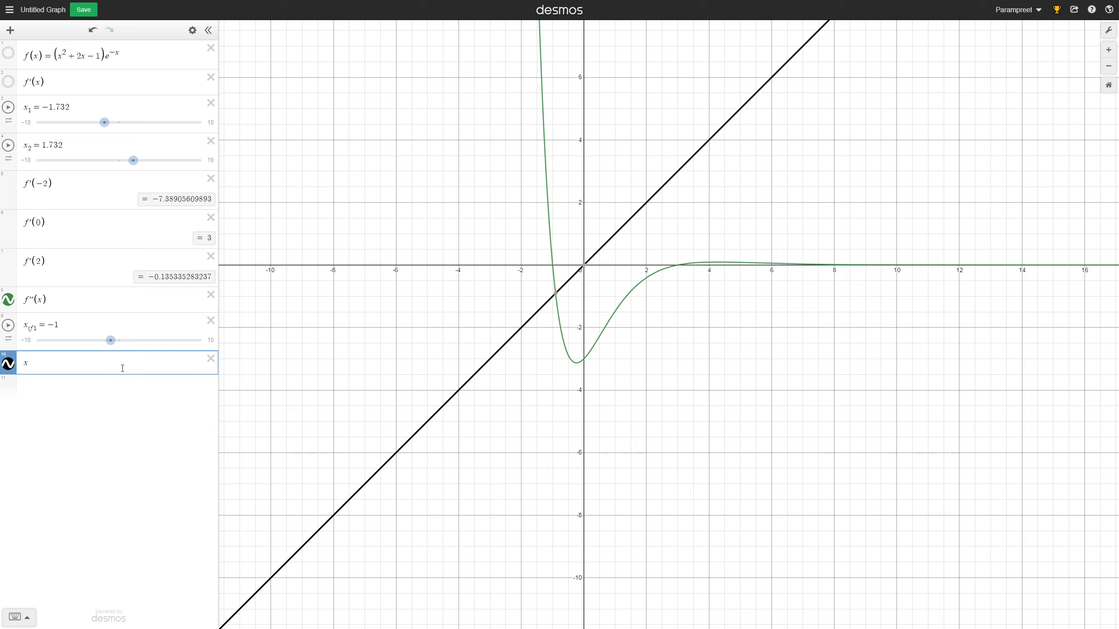
type("_if")
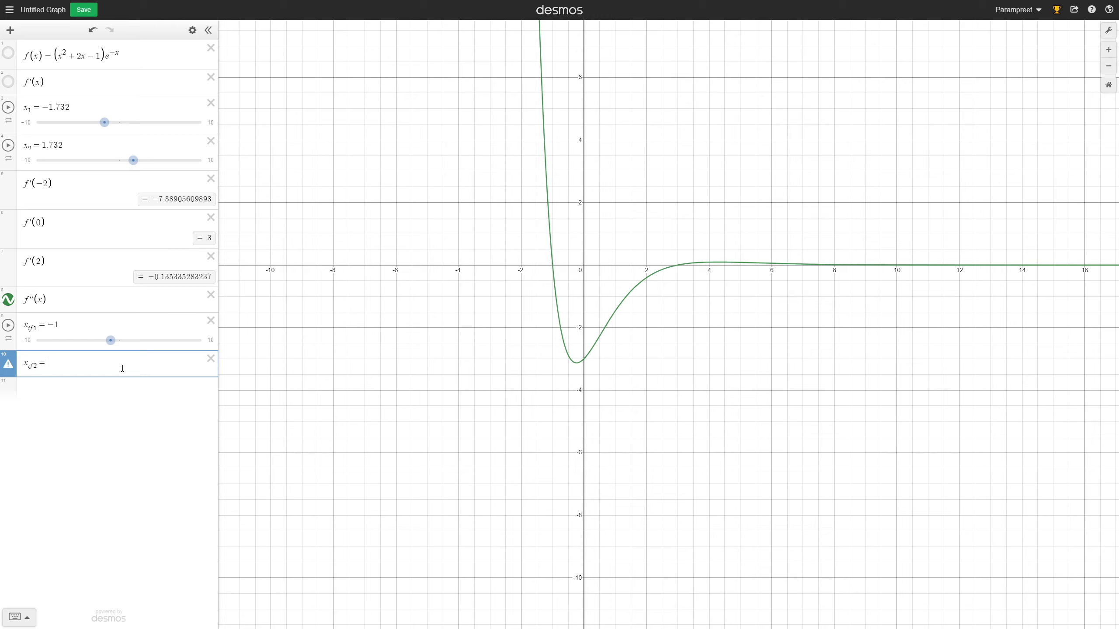
type("2=3")
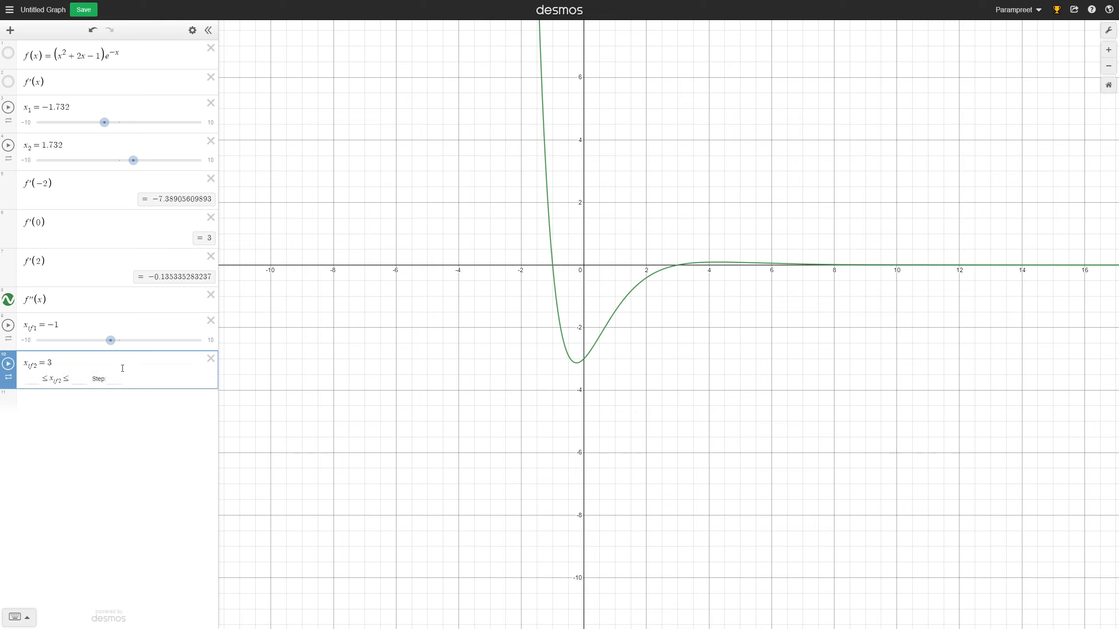
left_click(139, 417)
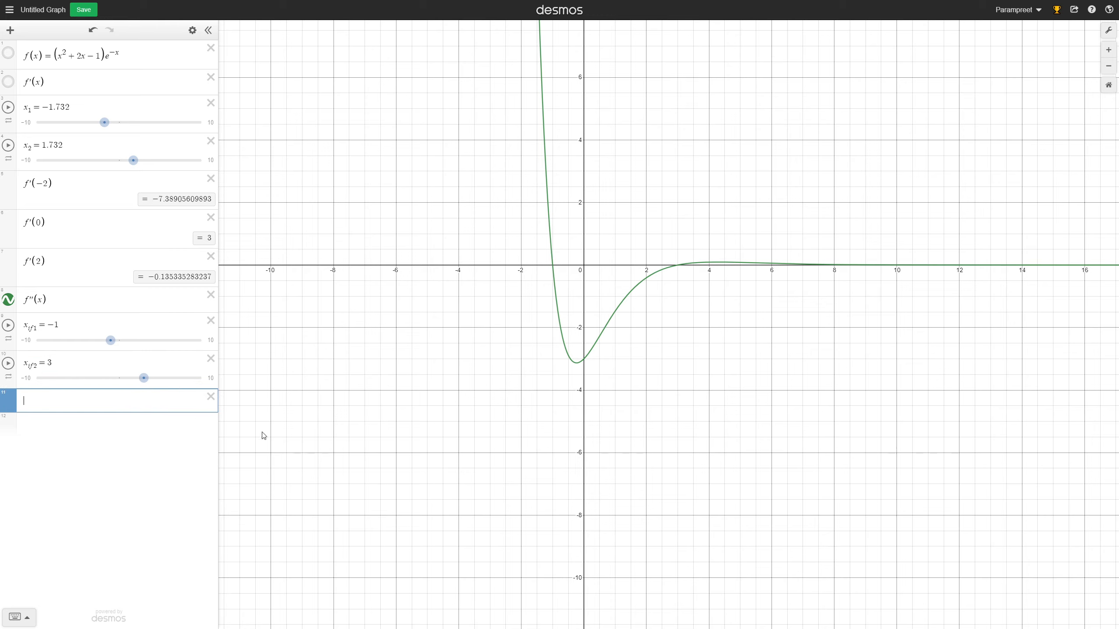
- Label both x-intercepts of f''(x), evaluate f''(-2) to test the interval below x_if1, and highlight its result
left_click(553, 266)
left_click(677, 265)
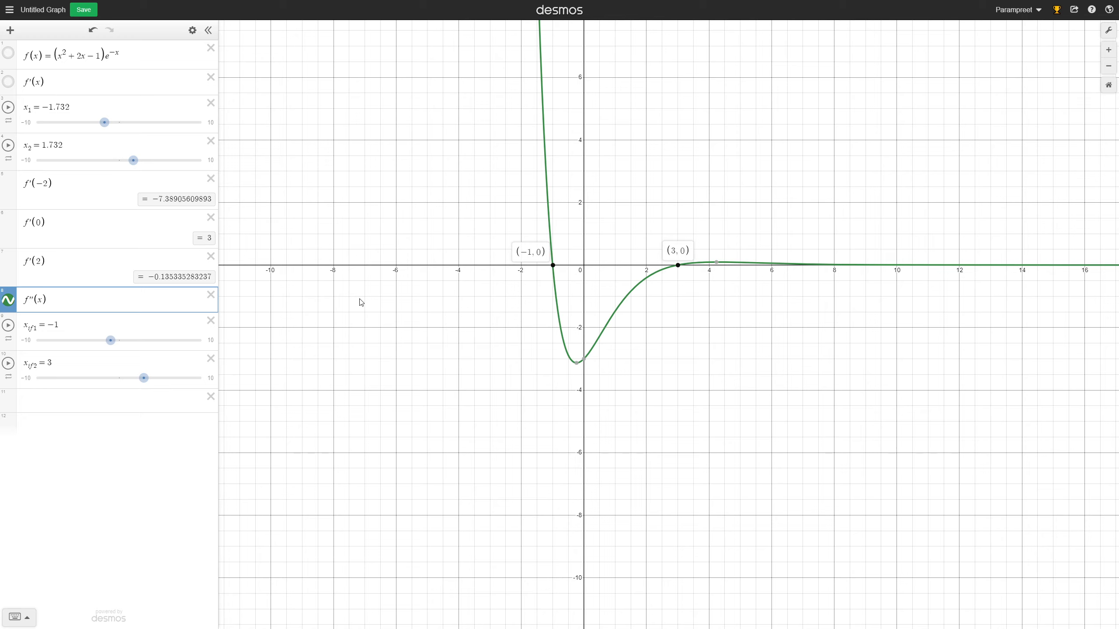
left_click(35, 403)
type("f'")
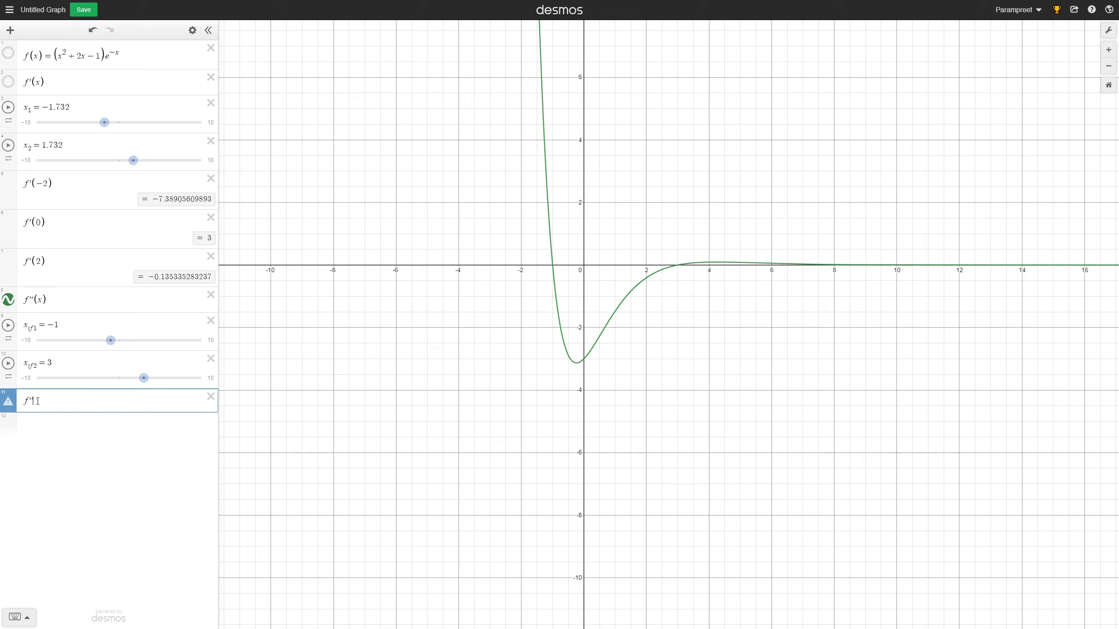
type("'(-2")
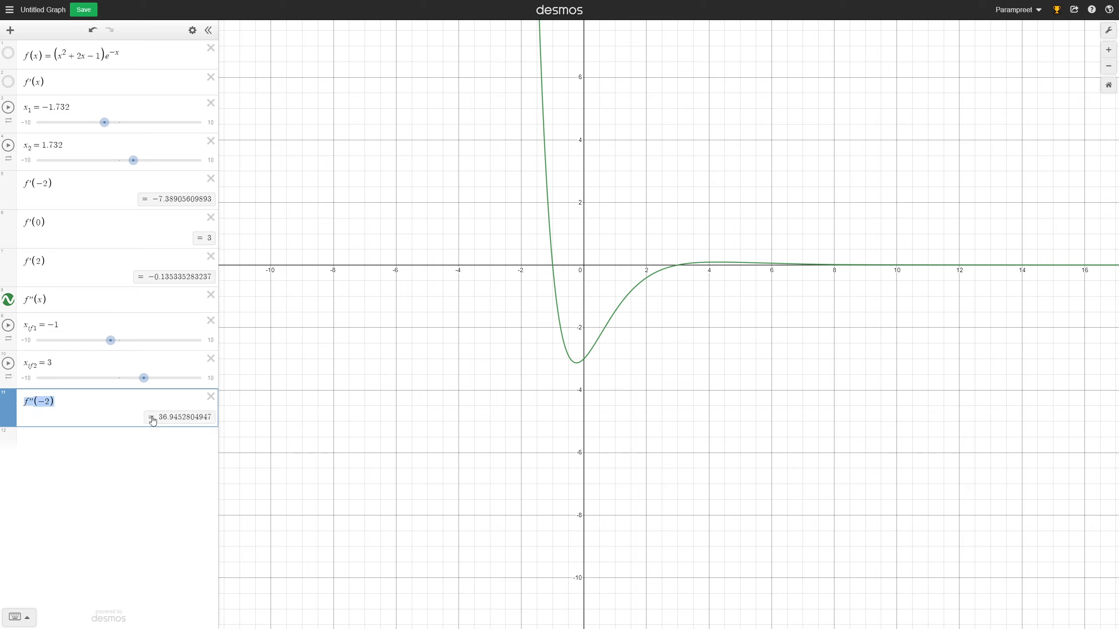
double_click(169, 417)
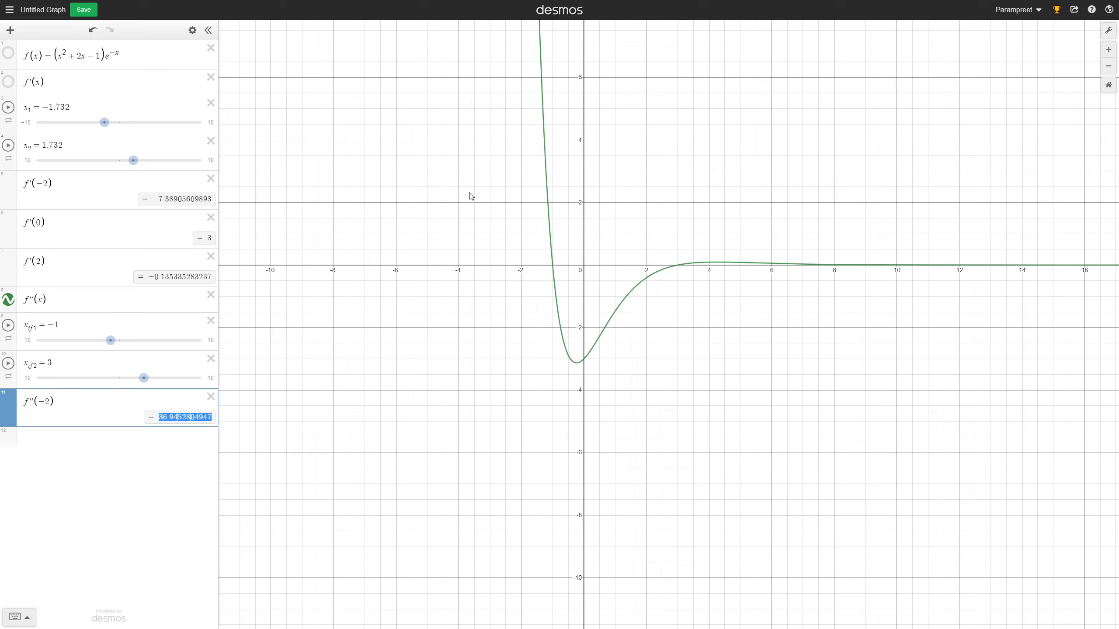
left_click(540, 246)
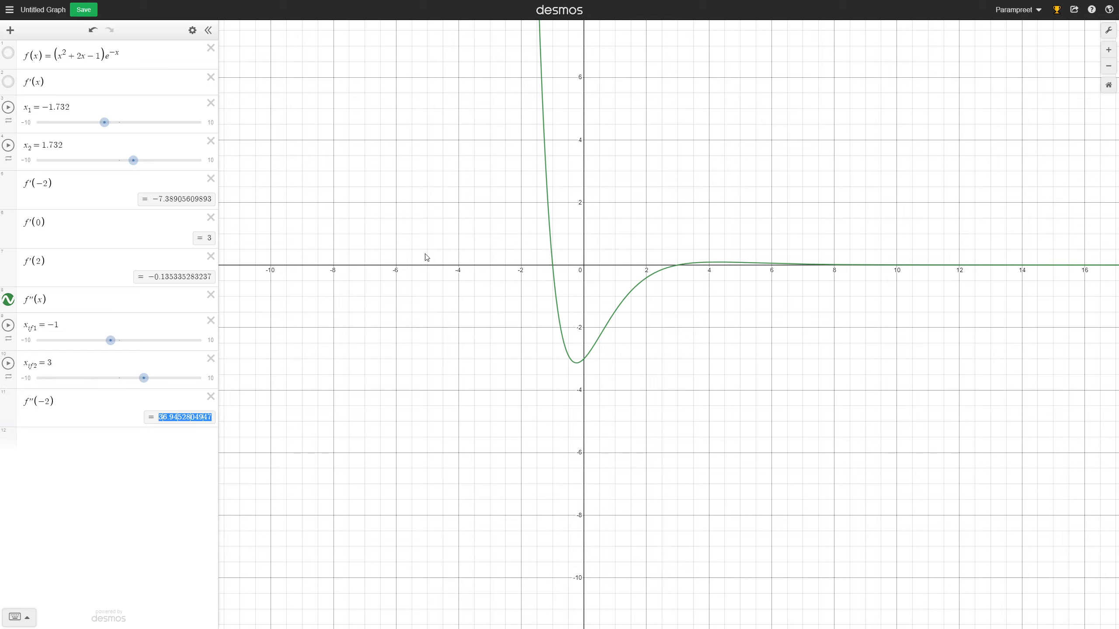
- Evaluate f''(0) in a new expression to test the interval between the two x-intercepts, and highlight its result
left_click(553, 265)
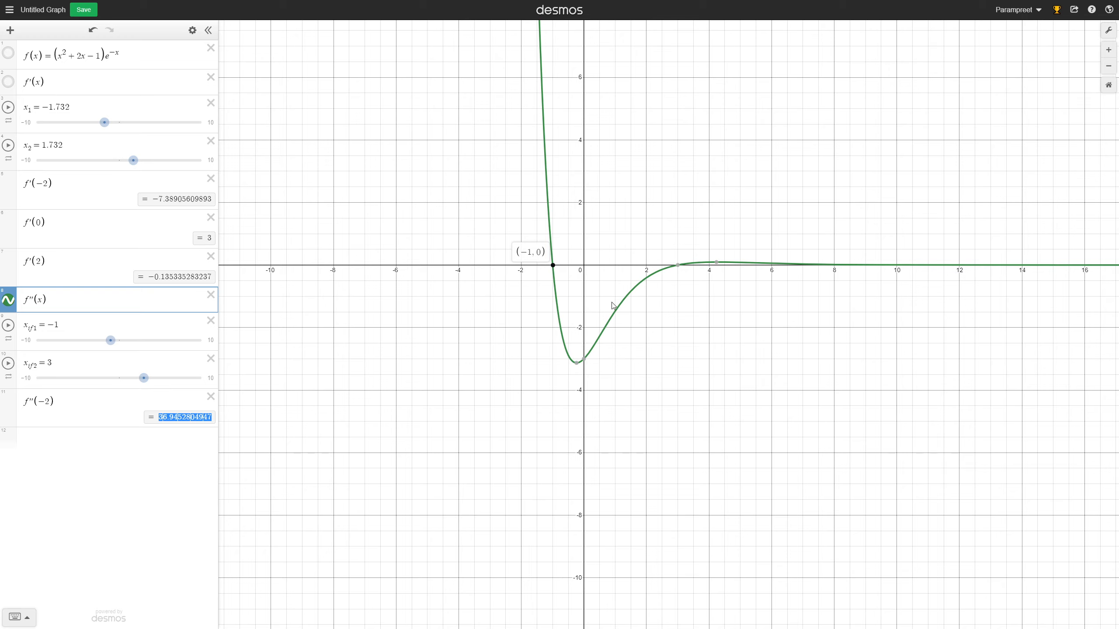
left_click(681, 266)
left_click(93, 434)
type("f")
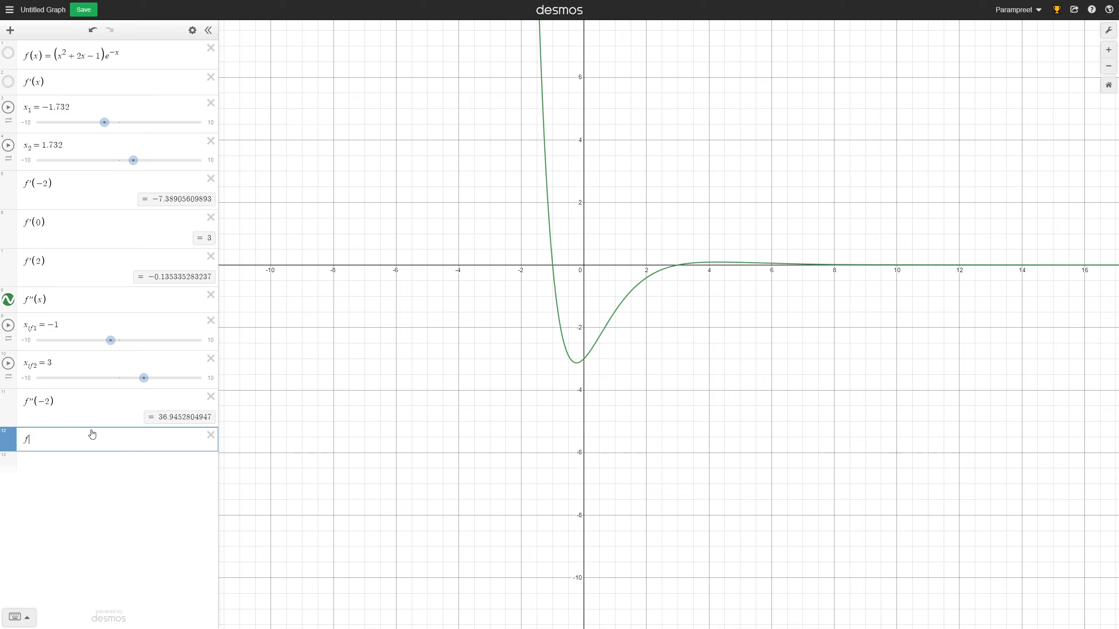
type("''(0")
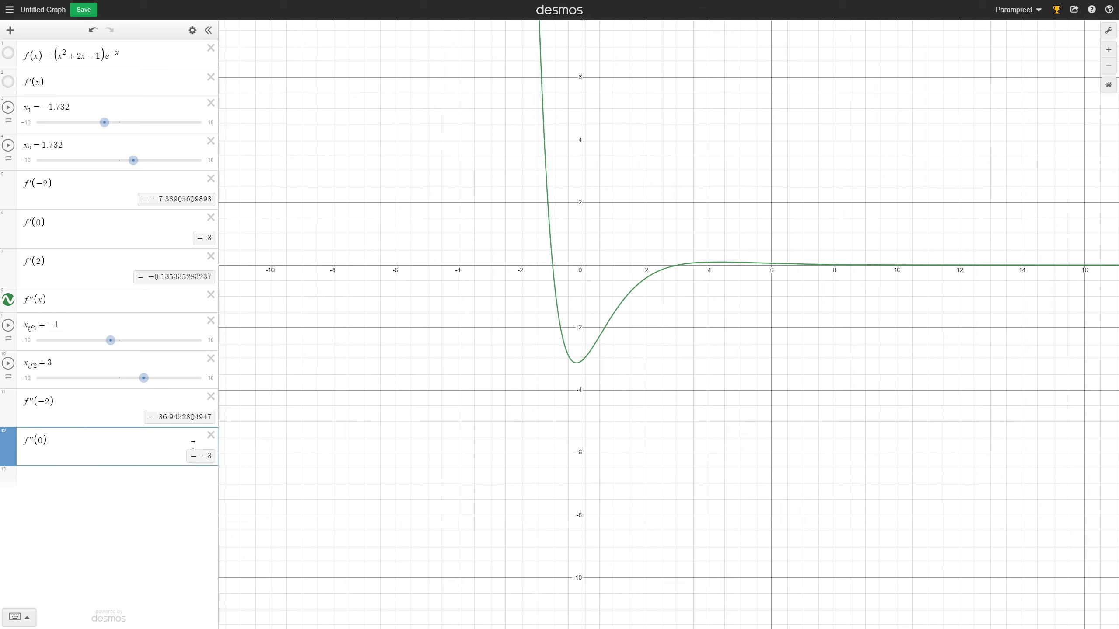
left_click_drag(202, 456, 280, 455)
- Evaluate f''(4) to test the interval above x_if2, highlight its result, and add an empty expression below
left_click(583, 358)
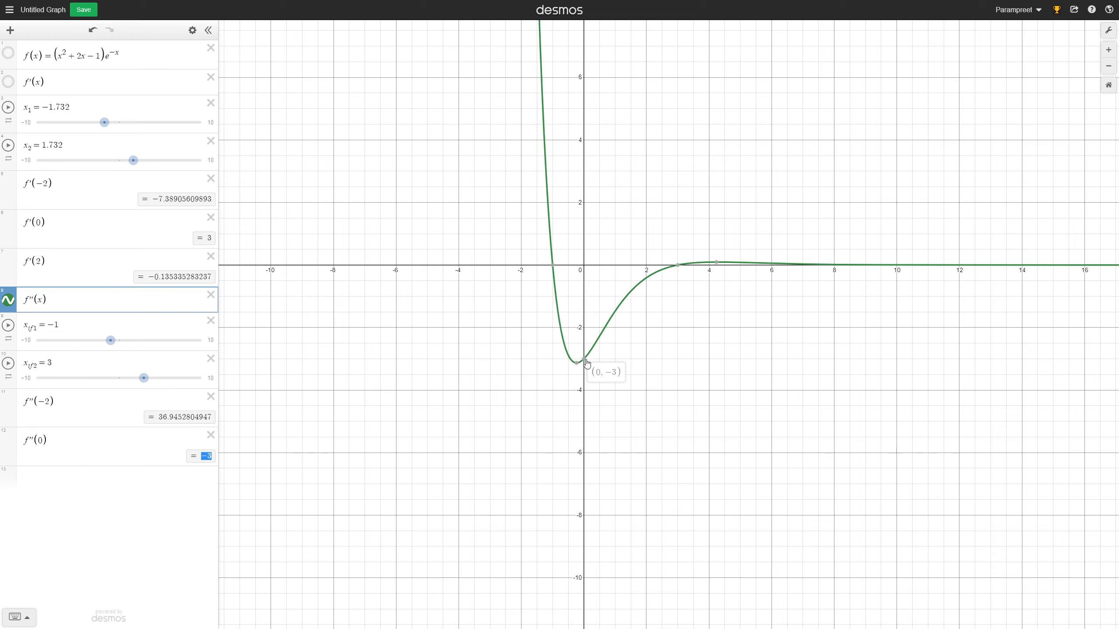
left_click(553, 266)
left_click(673, 270)
left_click(107, 478)
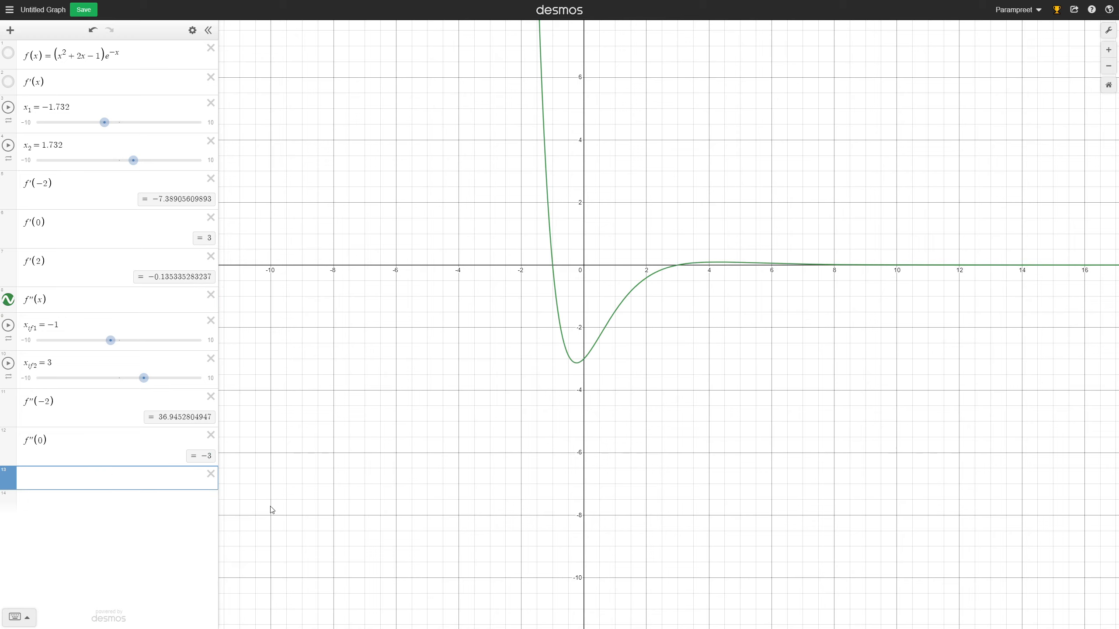
type("f''(")
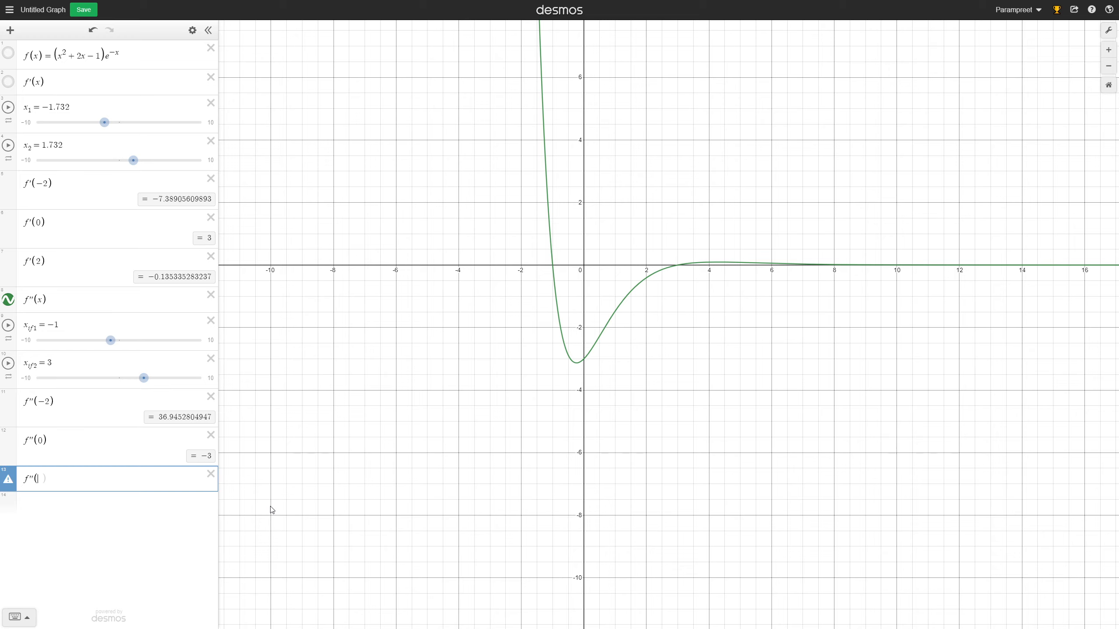
type("4)")
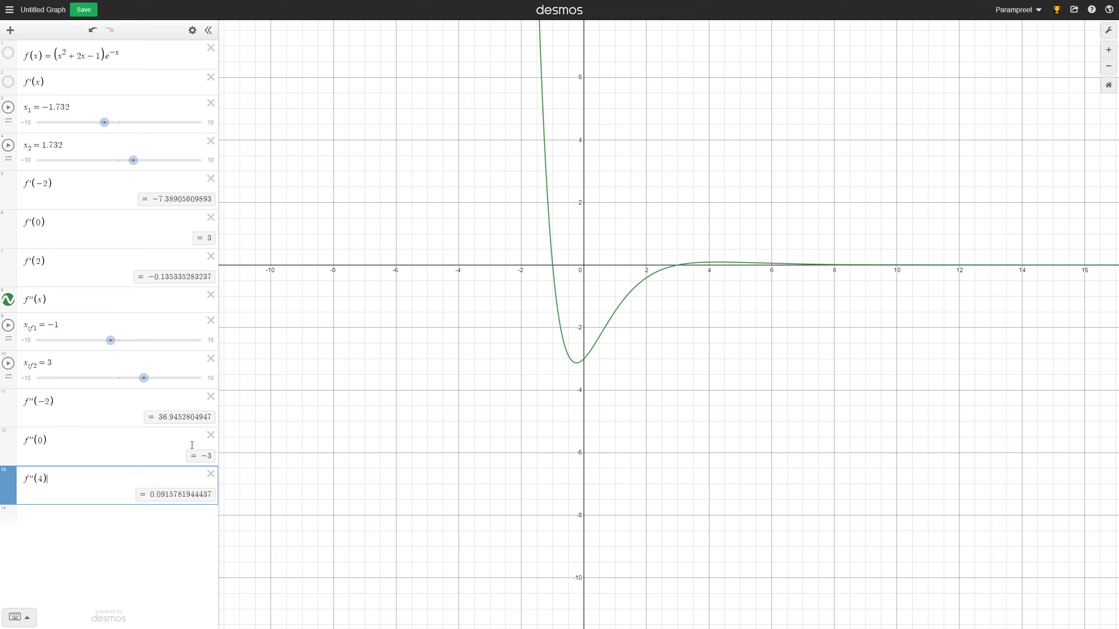
left_click_drag(154, 490, 194, 493)
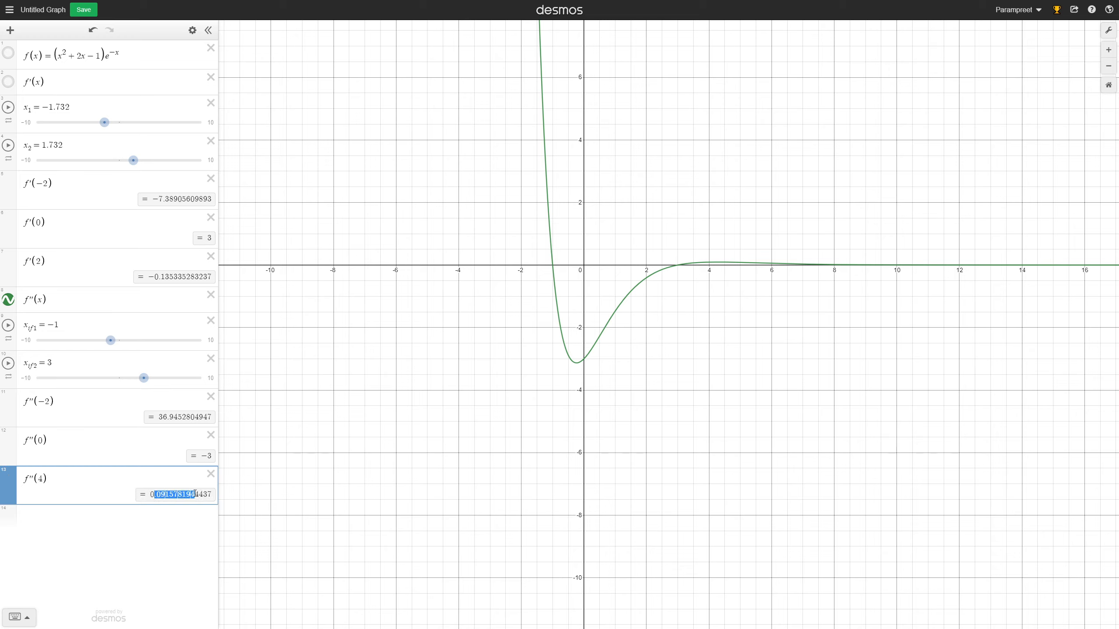
left_click(704, 264)
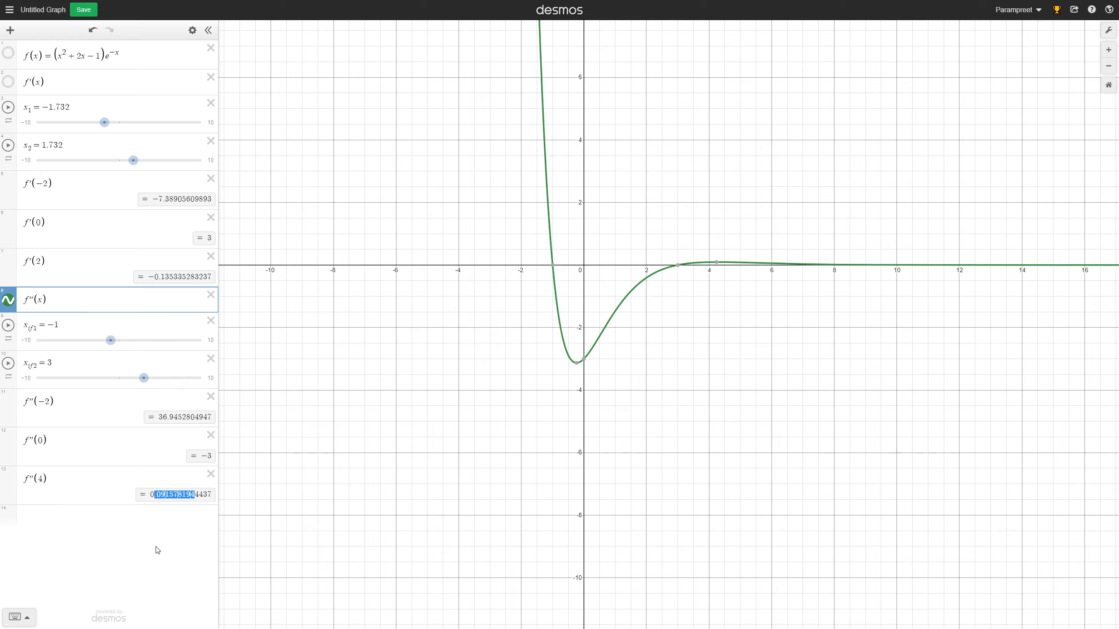
left_click(181, 519)
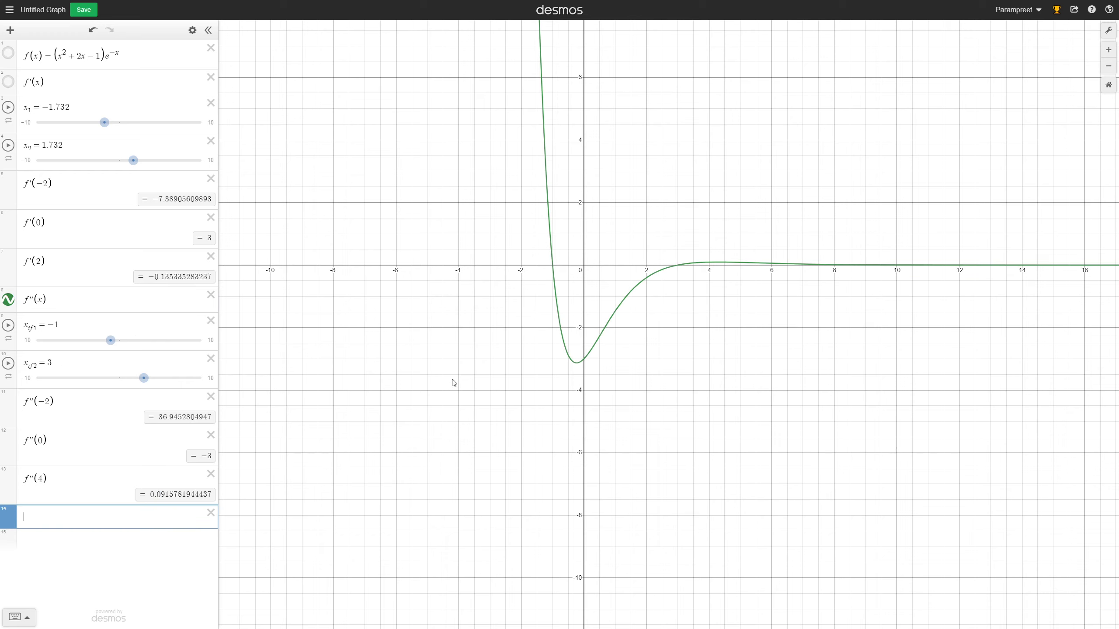
- Examine x_if1 and x_if2 alongside the sign change of f''(x) at its two labelled x-intercepts
left_click(91, 325)
left_click(66, 360)
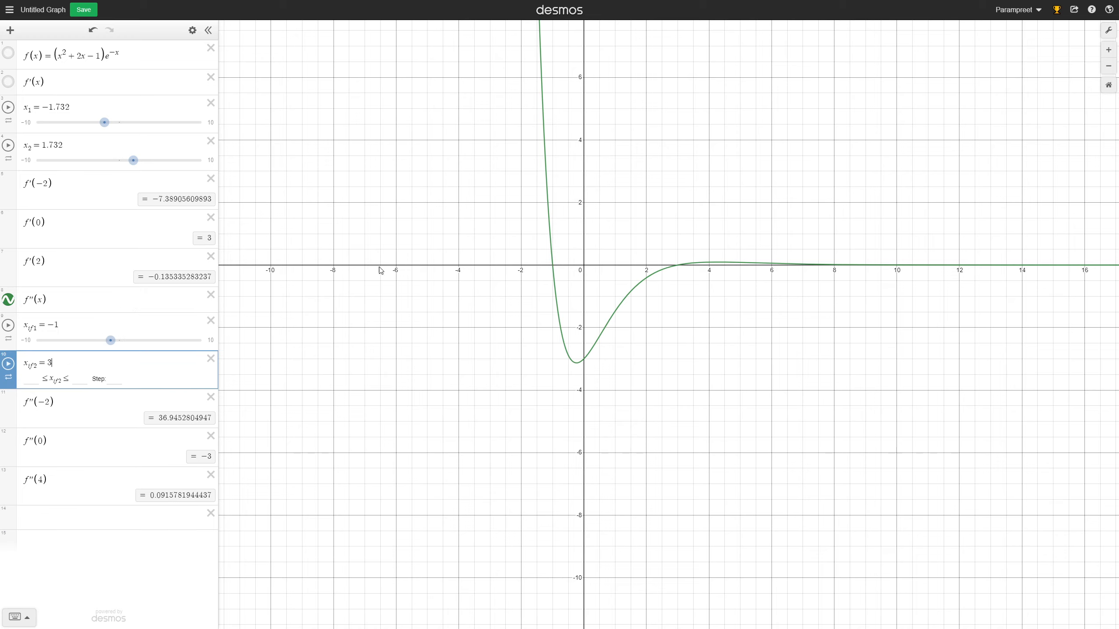
left_click(352, 280)
left_click(552, 265)
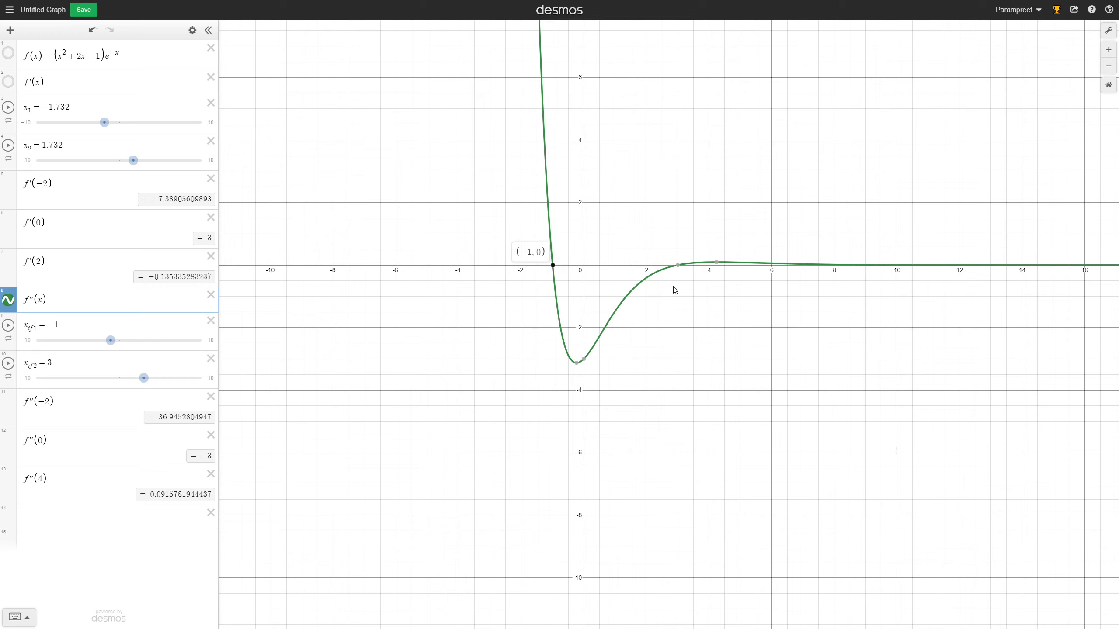
left_click(679, 267)
left_click_drag(567, 276, 568, 274)
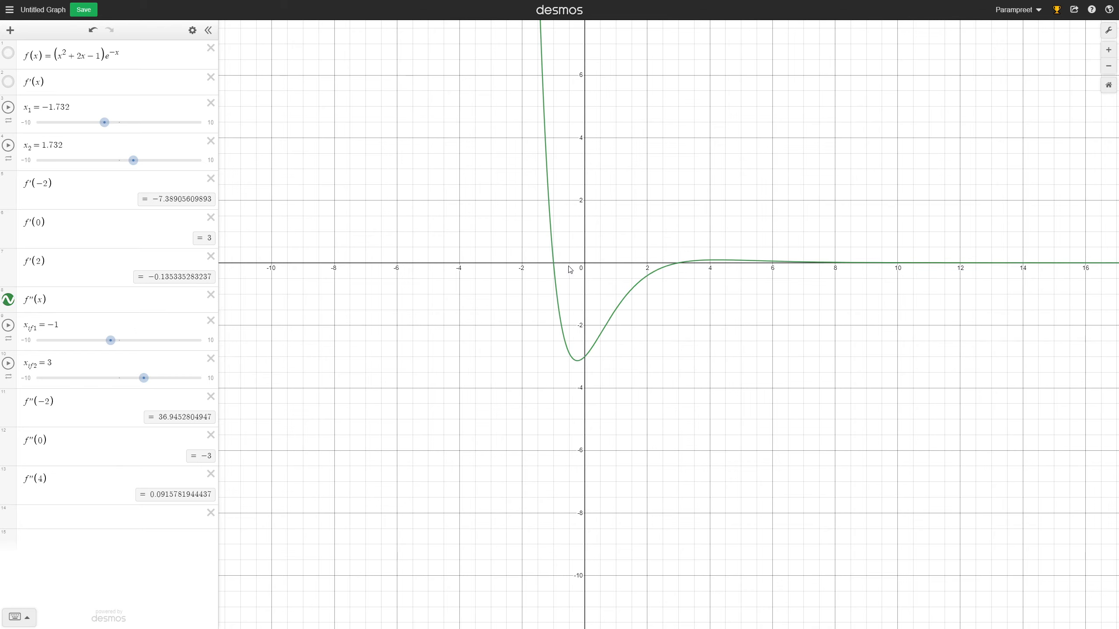
left_click(553, 264)
left_click(678, 264)
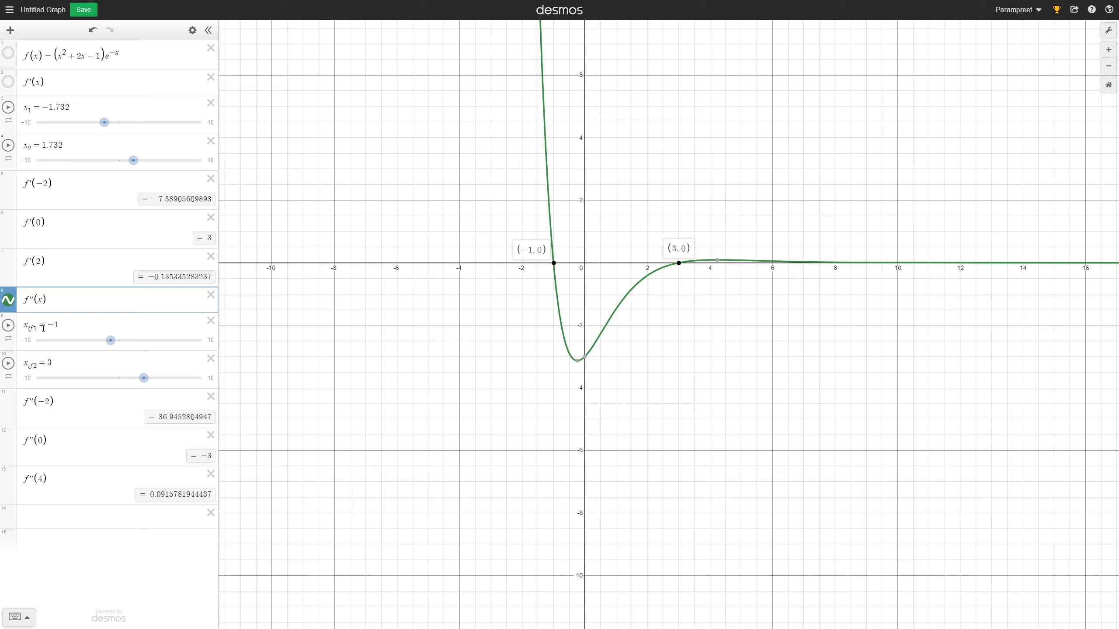
- Show the graph of f(x) in place of f''(x), and plot the critical point (x_1, f(x_1)) on it
left_click(7, 300)
left_click(8, 53)
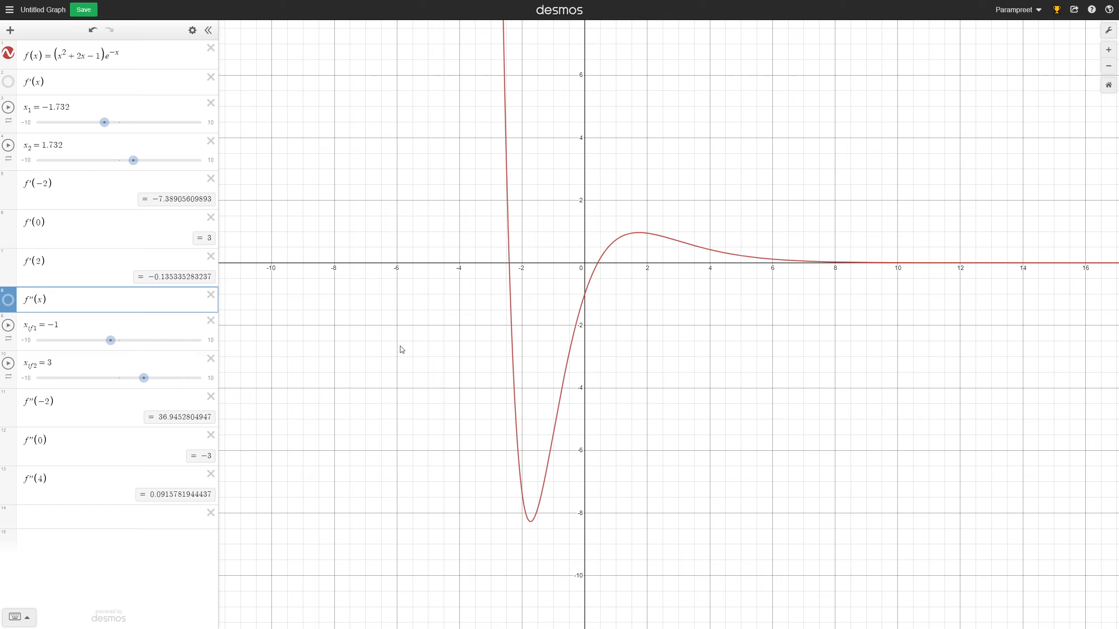
left_click(108, 518)
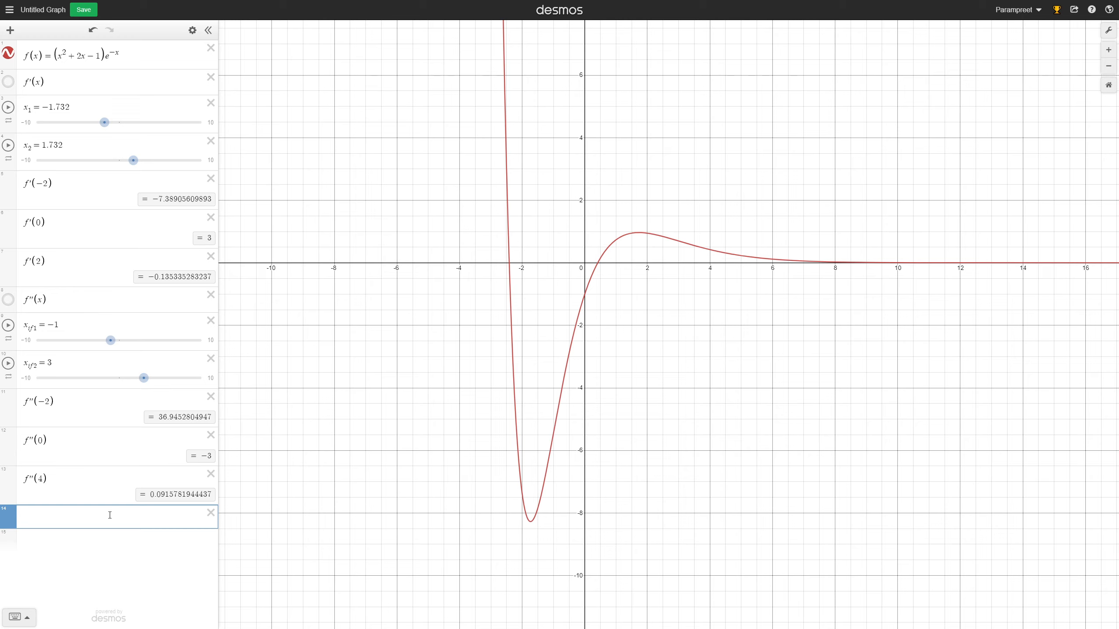
type("(")
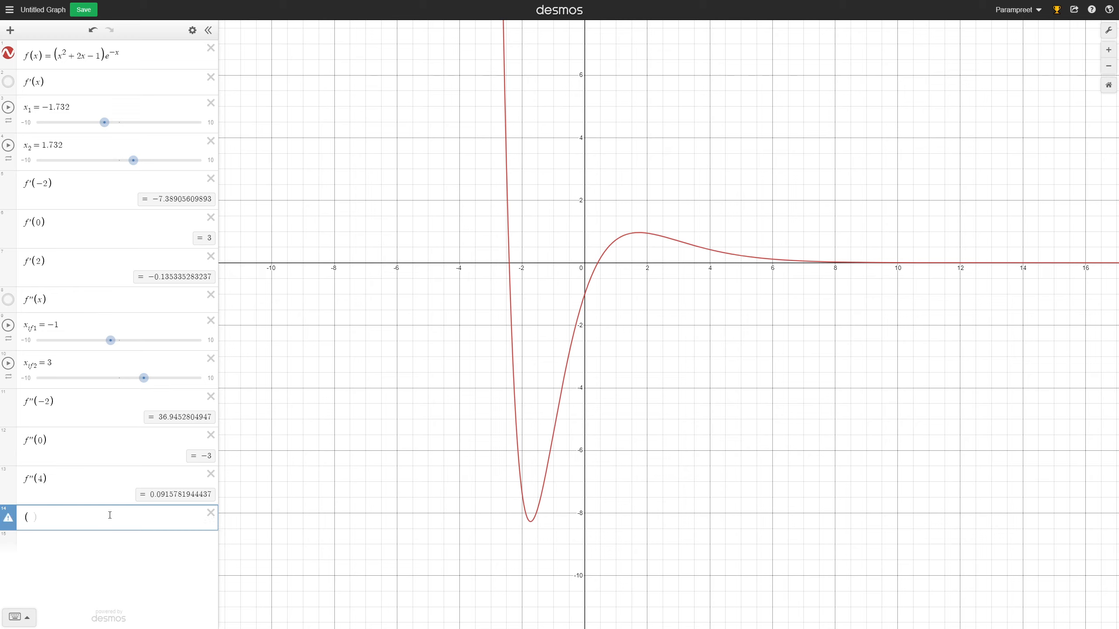
type("x1")
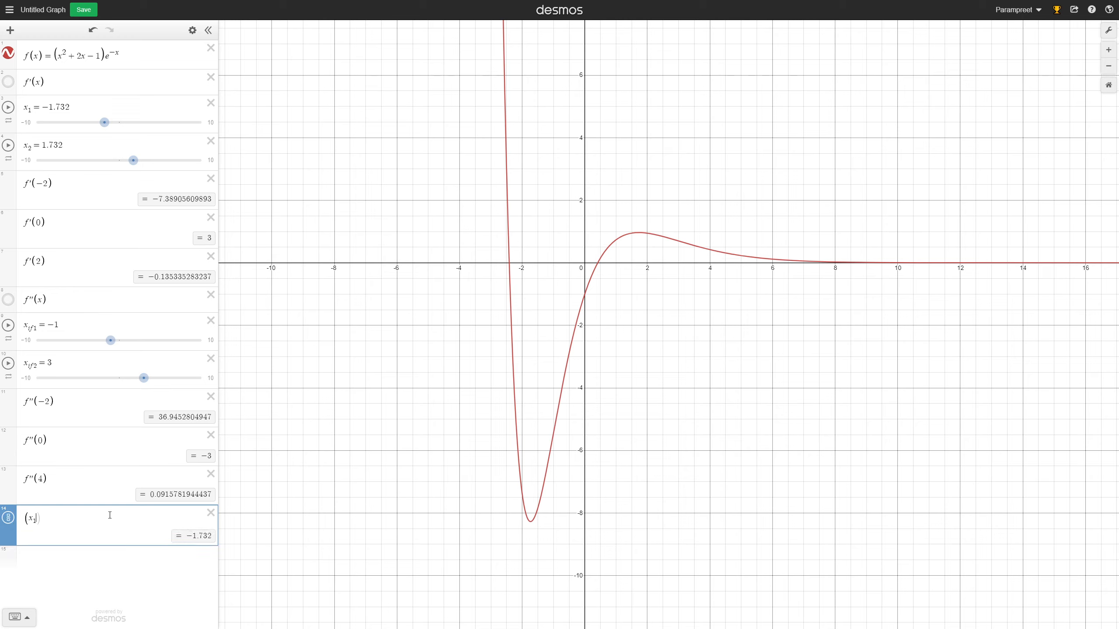
type(",f")
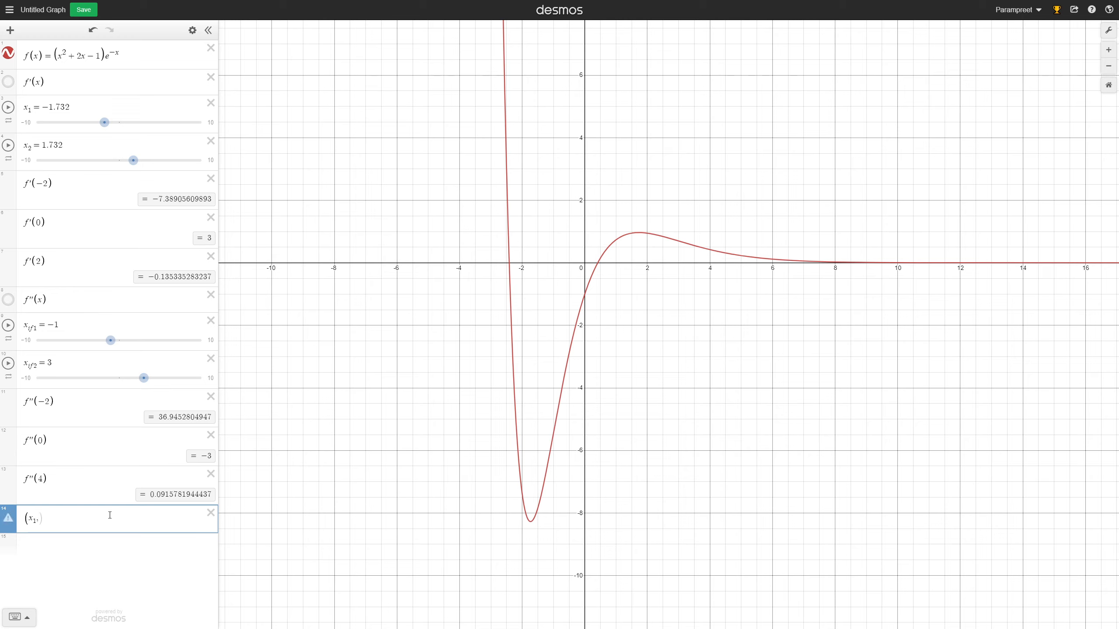
type("(x1")
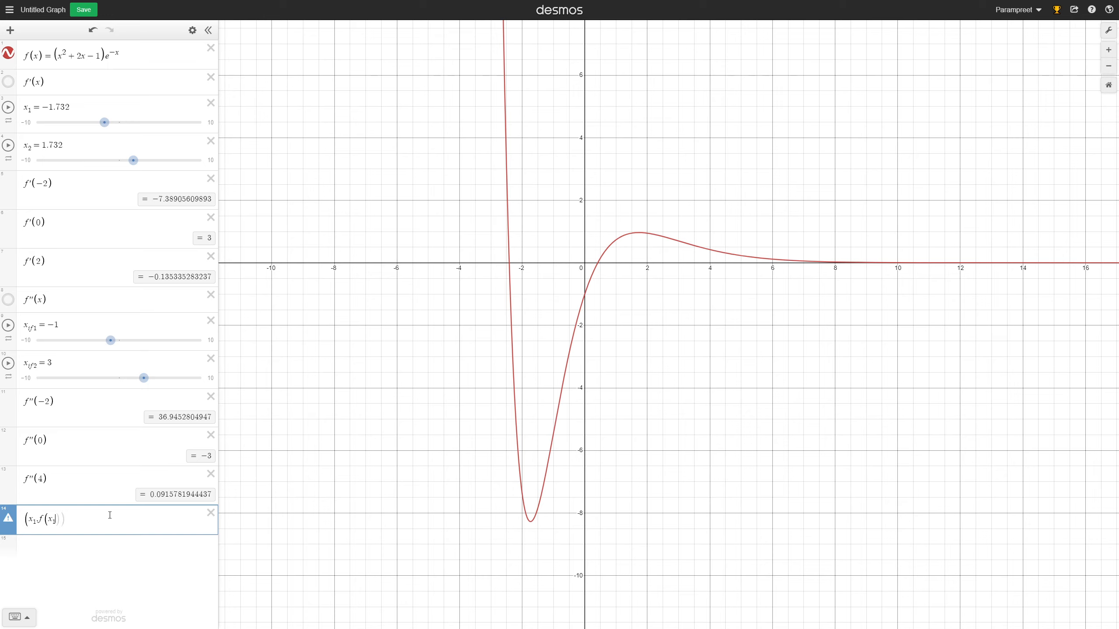
type(")")
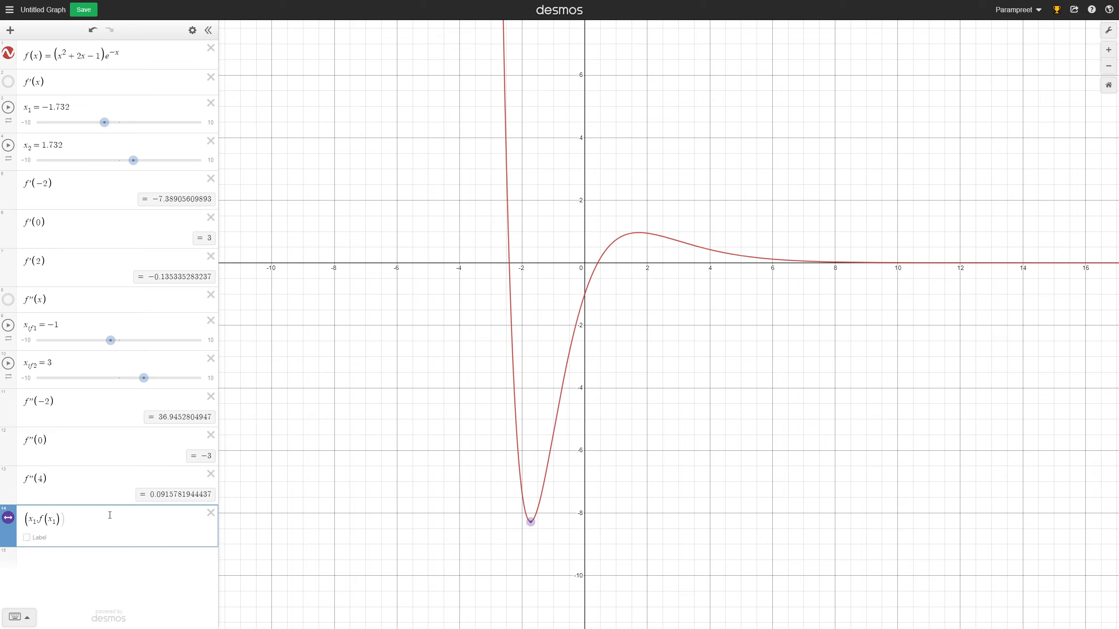
- Turn on the label of the point (x_1, f(x_1)) and set its text to "Minima"
left_click(531, 521)
left_click(29, 537)
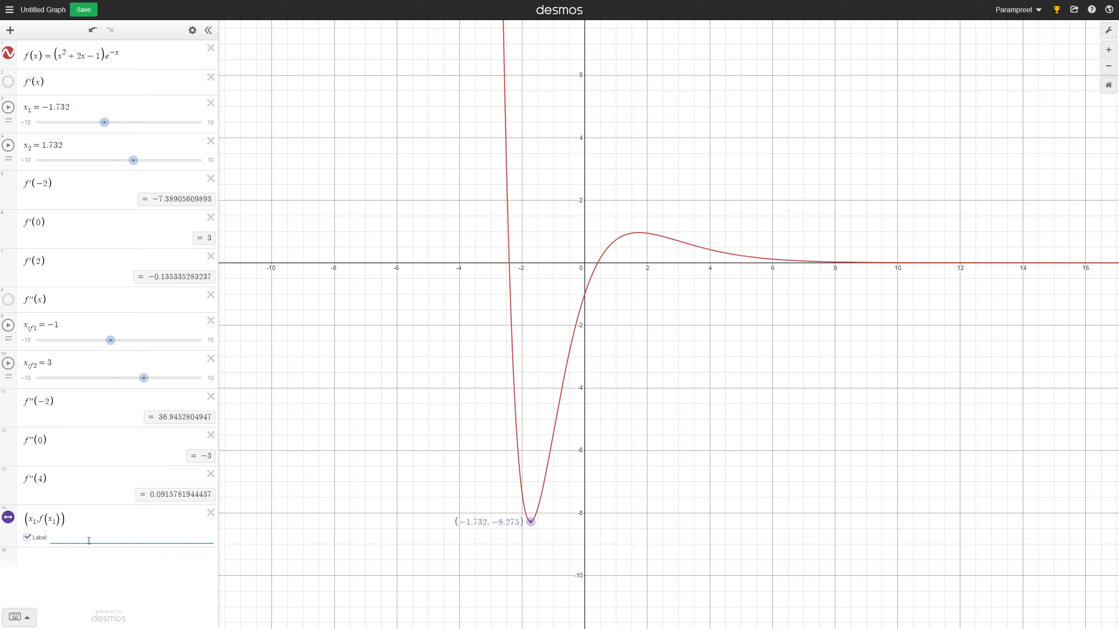
type("Minima")
- Plot the critical point (x_2, f(x_2)) as a new expression and label it "Maxima"
left_click(83, 563)
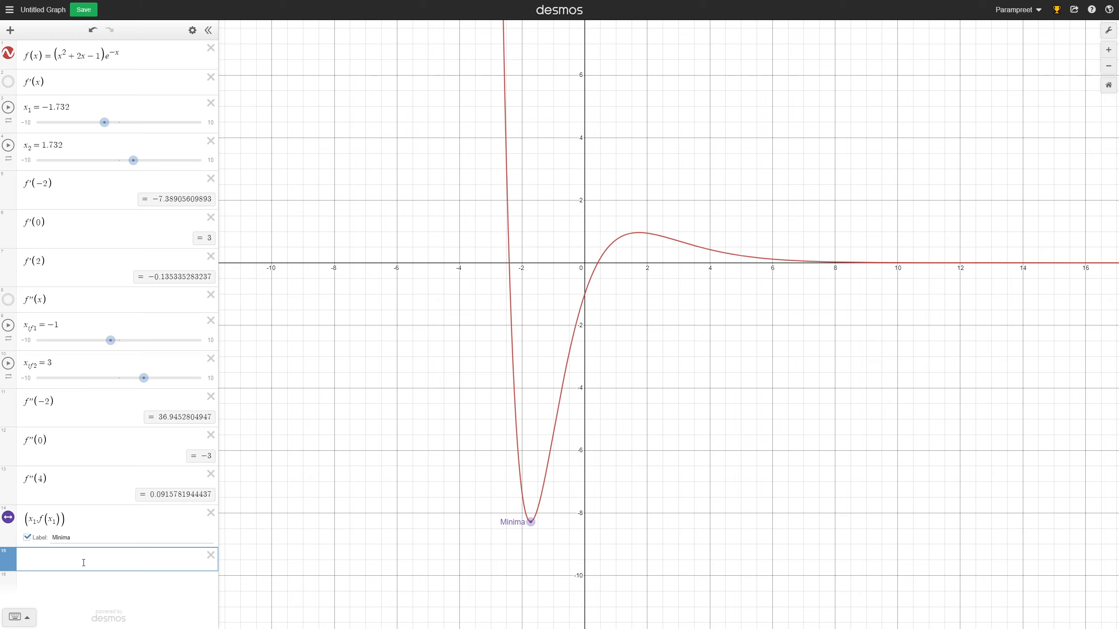
type("(x")
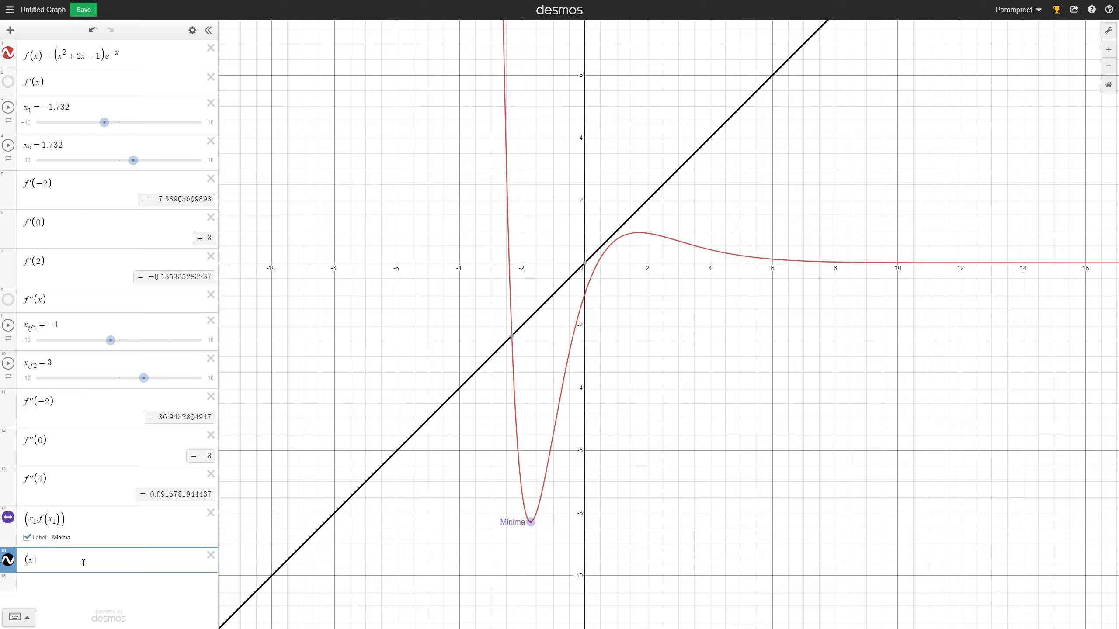
type("_2")
type(",f(")
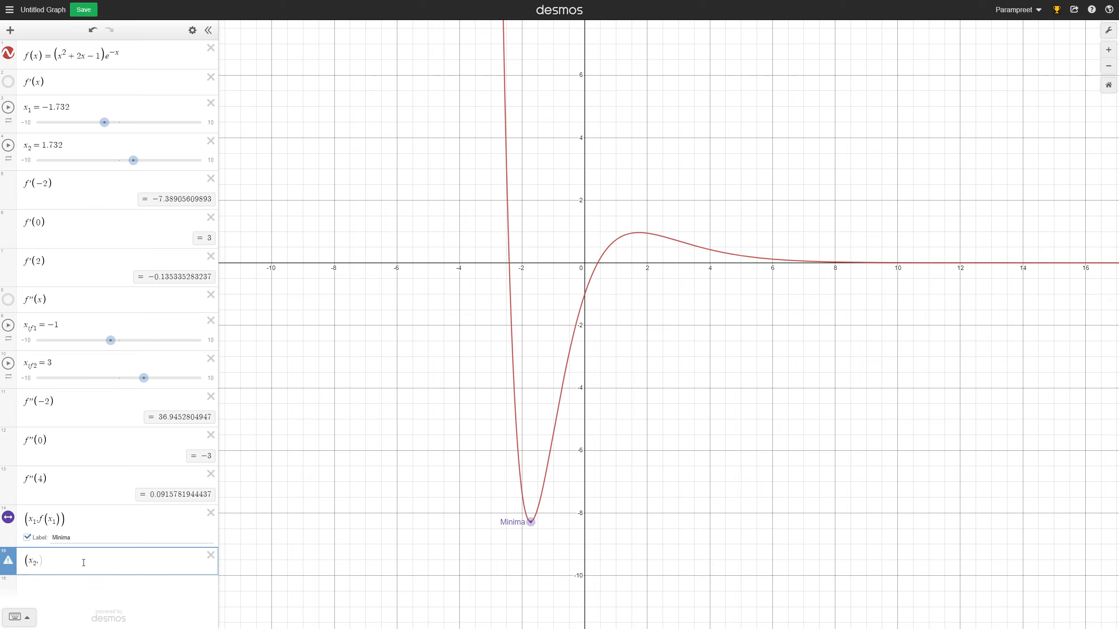
type("x_2))")
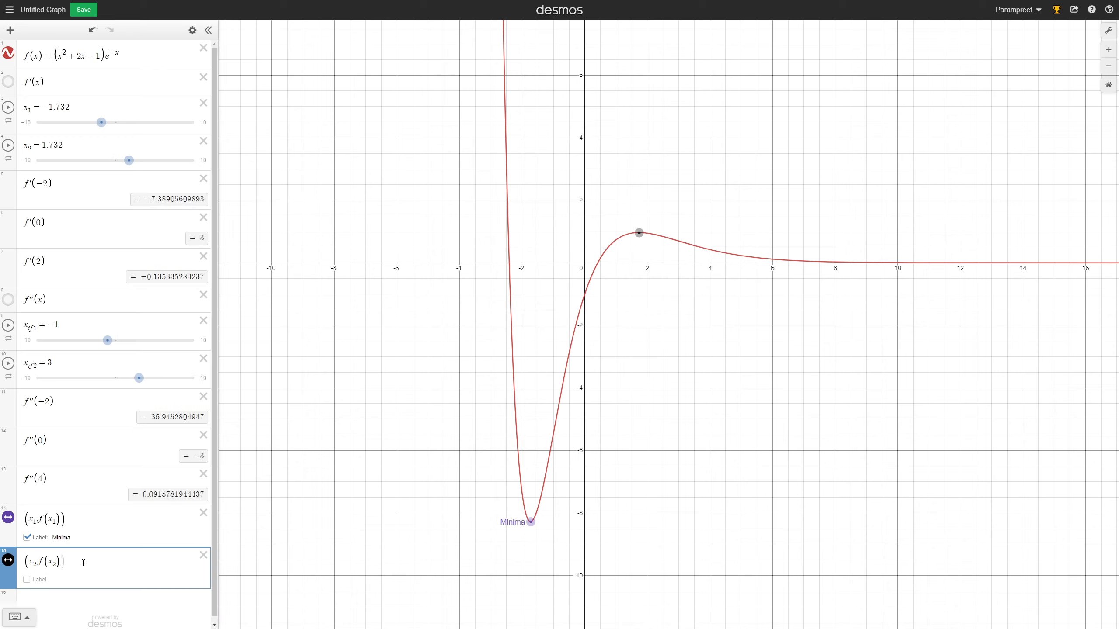
left_click(42, 579)
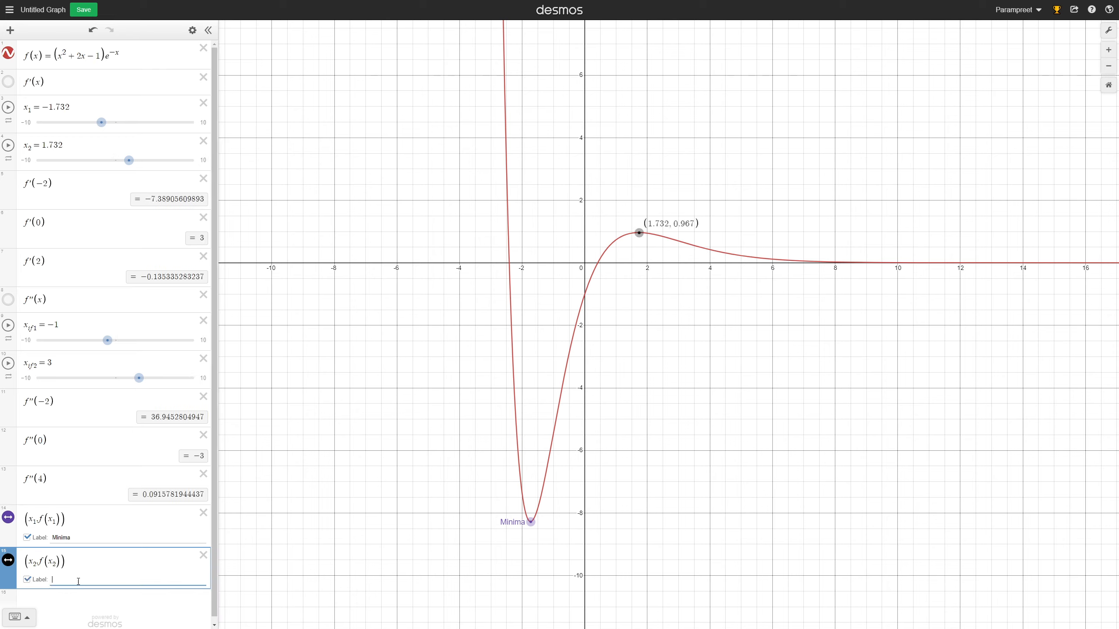
type("Maxima")
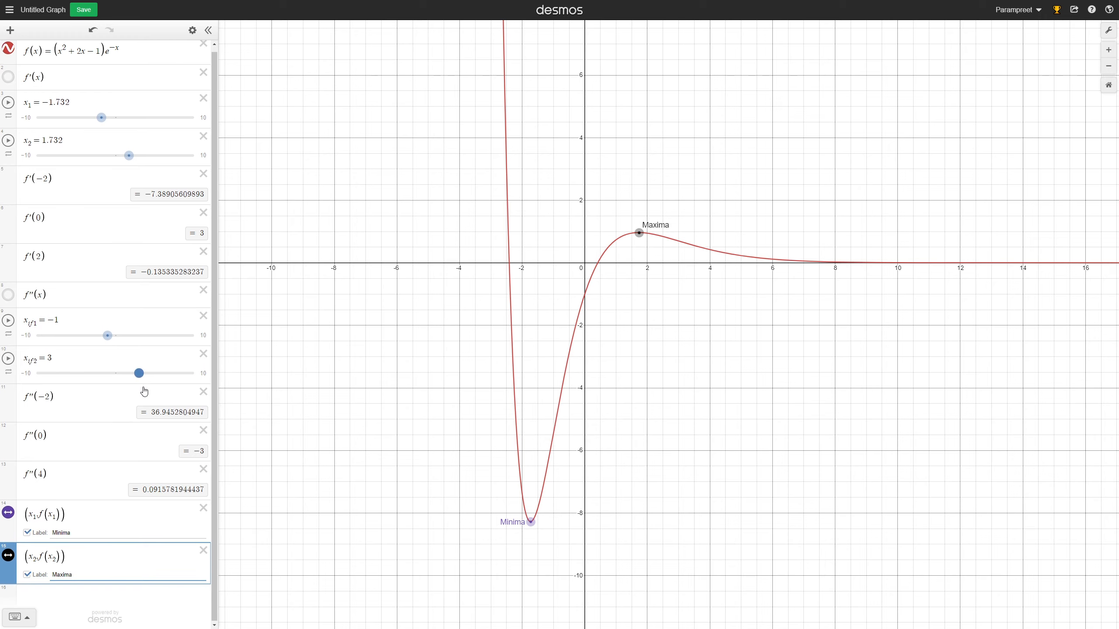
- Plot the first inflection point on the curve by entering (x_if1, f(x_if1)) as a new expression
left_click(105, 599)
type("(x")
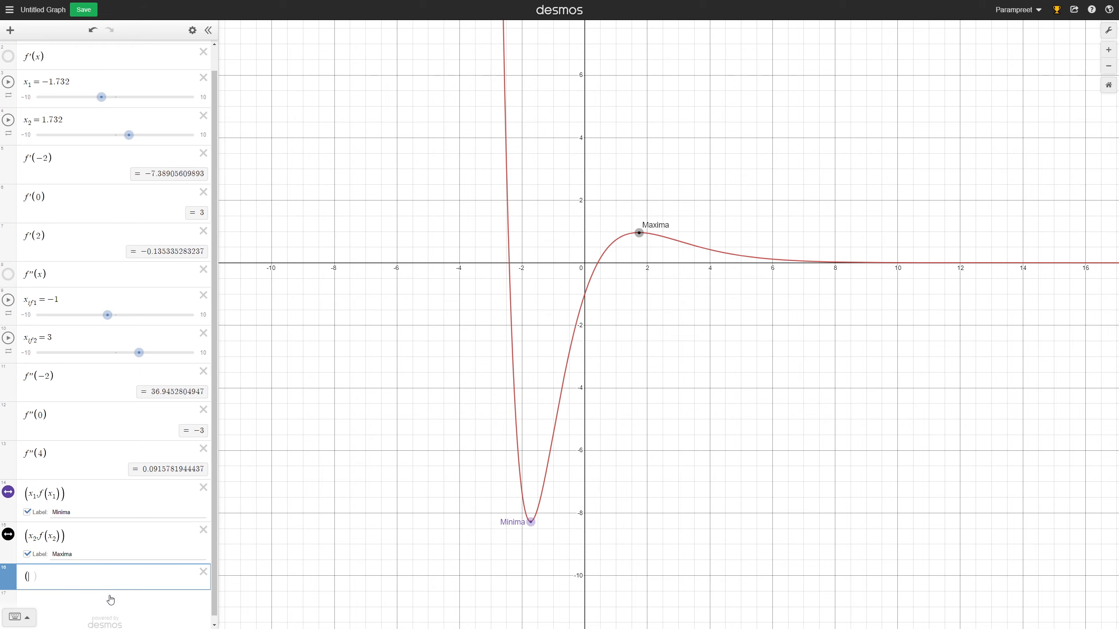
key("BackSpace")
type("x_if")
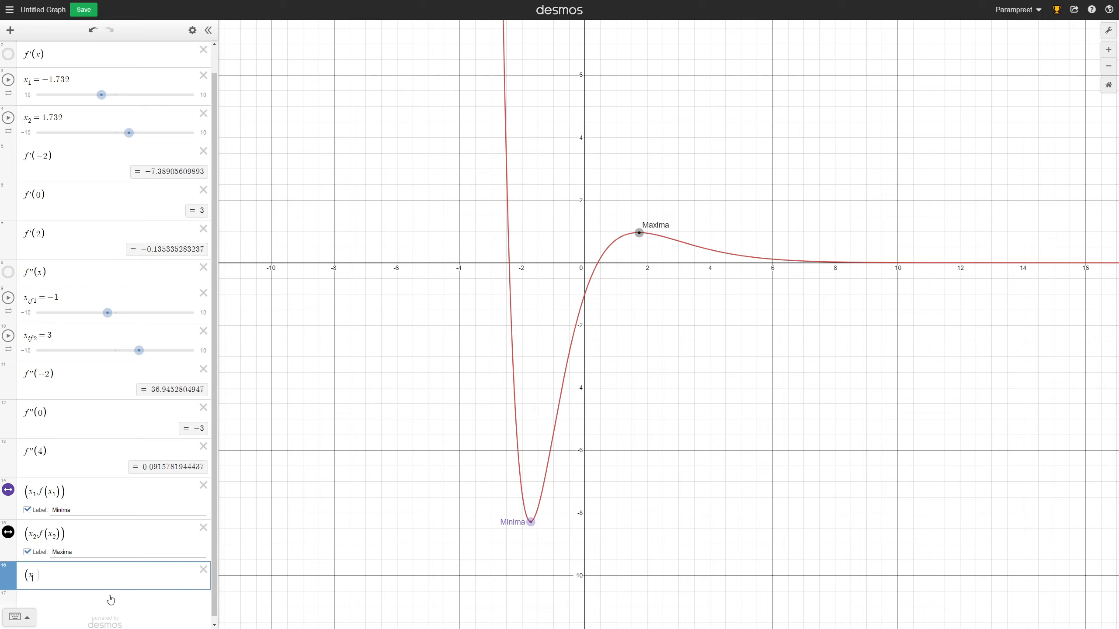
type("1")
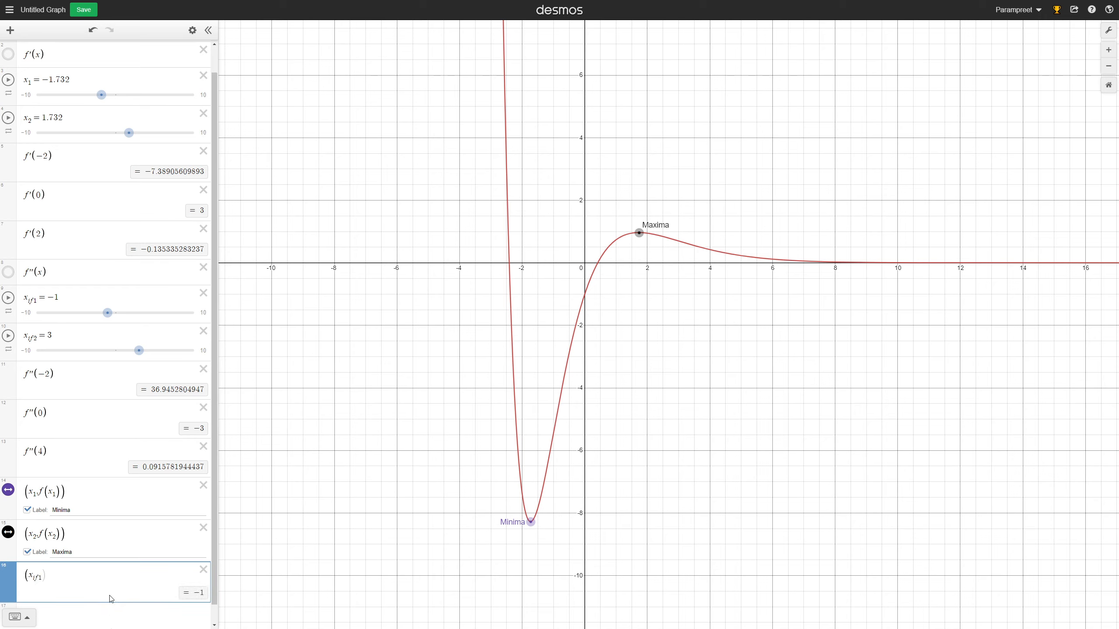
type(",f")
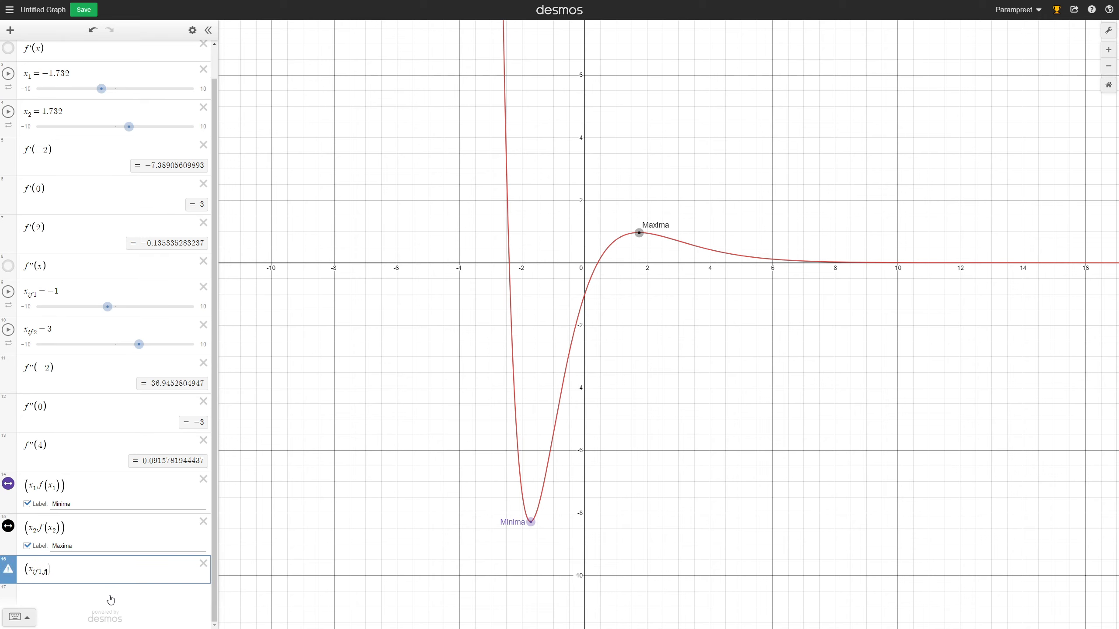
key("BackSpace")
key("BackSpace")
key("BackSpace")
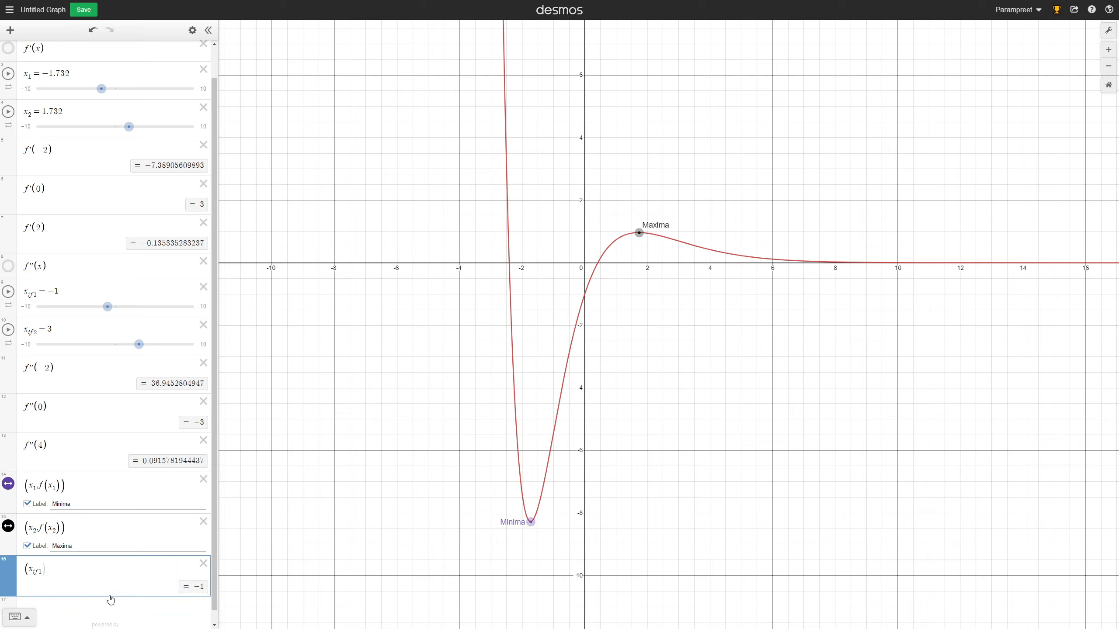
type(",f")
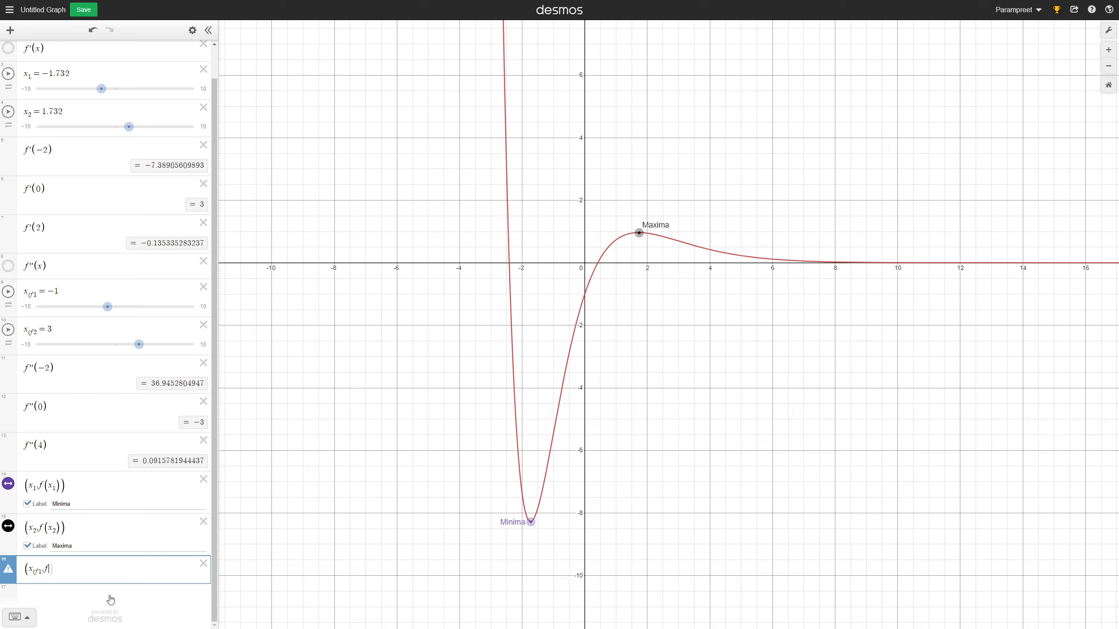
key("BackSpace")
type("f(x_if1")
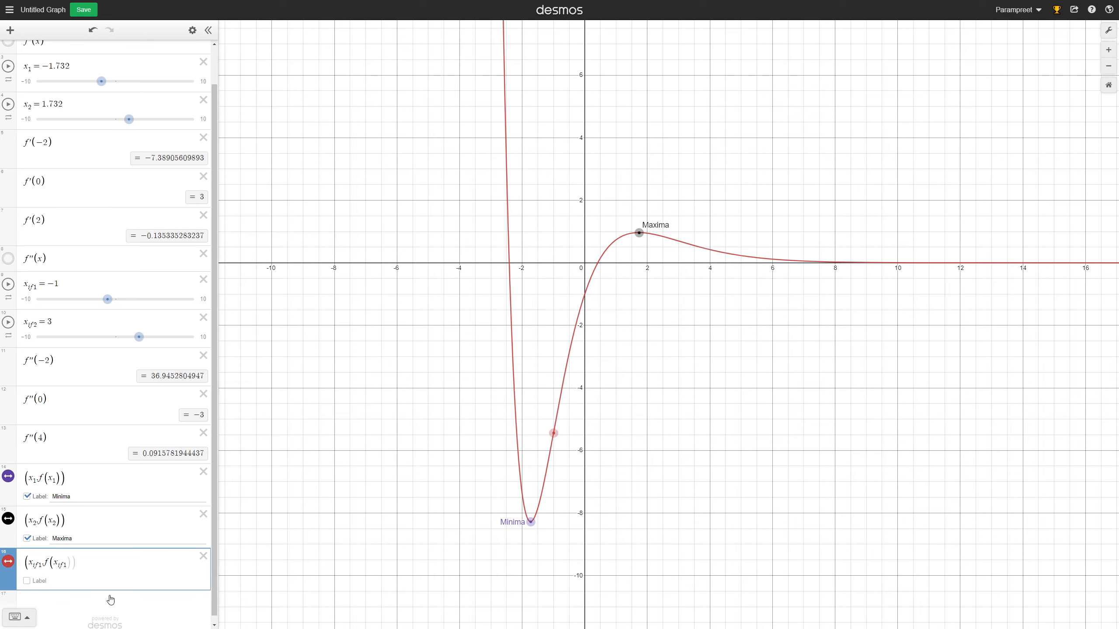
type(")")
- Add an empty expression below, then turn on the label of (x_if1, f(x_if1)) and set its text to "Inflection point"
double_click(40, 286)
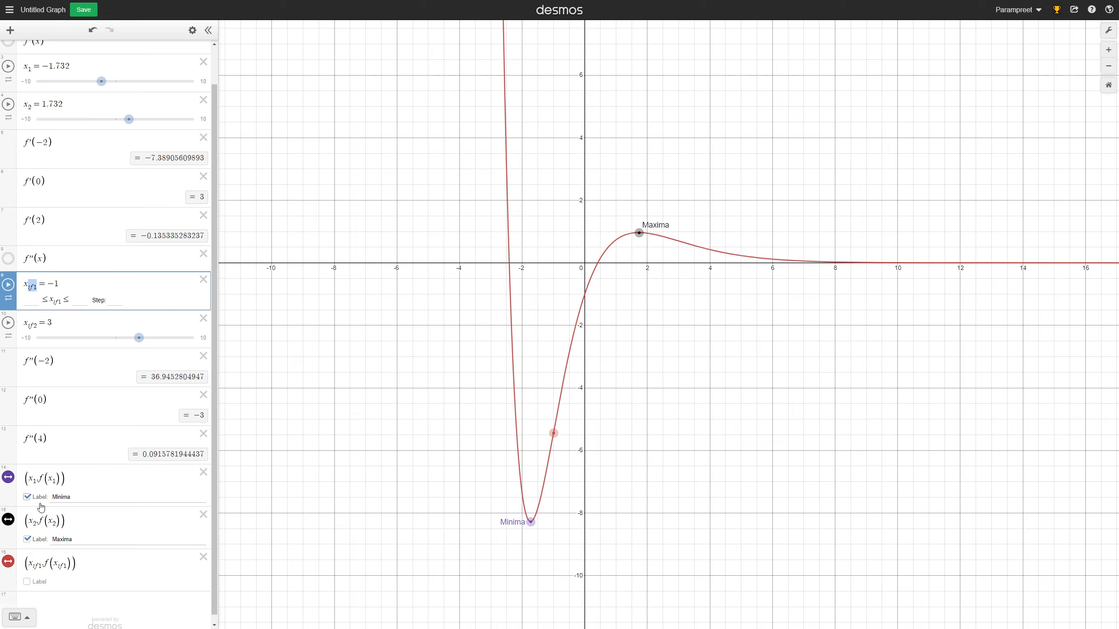
left_click(66, 606)
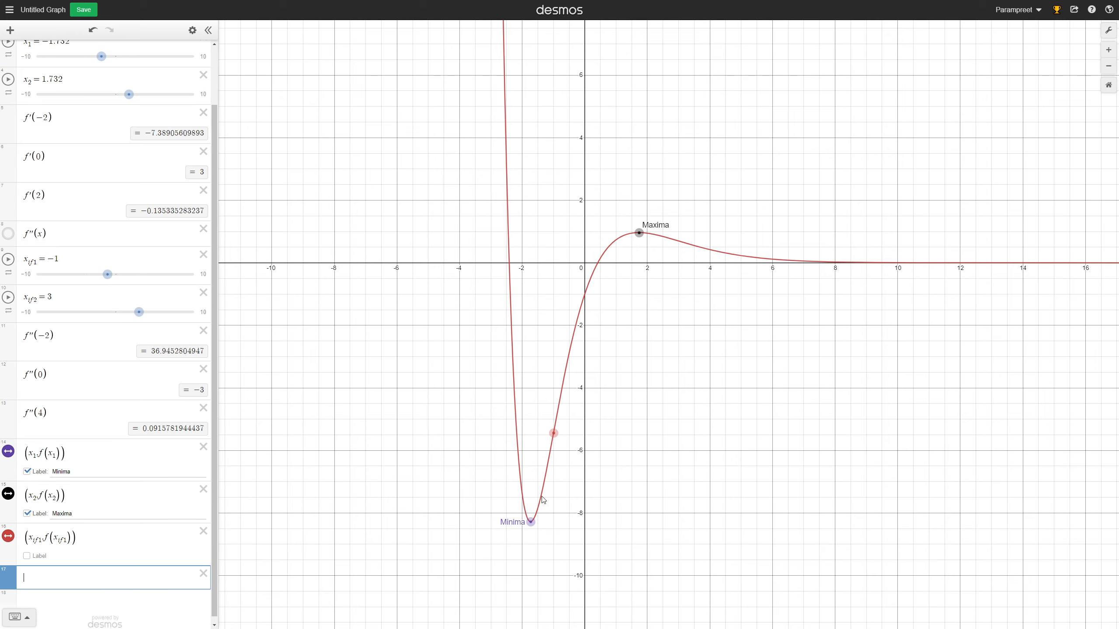
left_click(53, 558)
type("Inflection point")
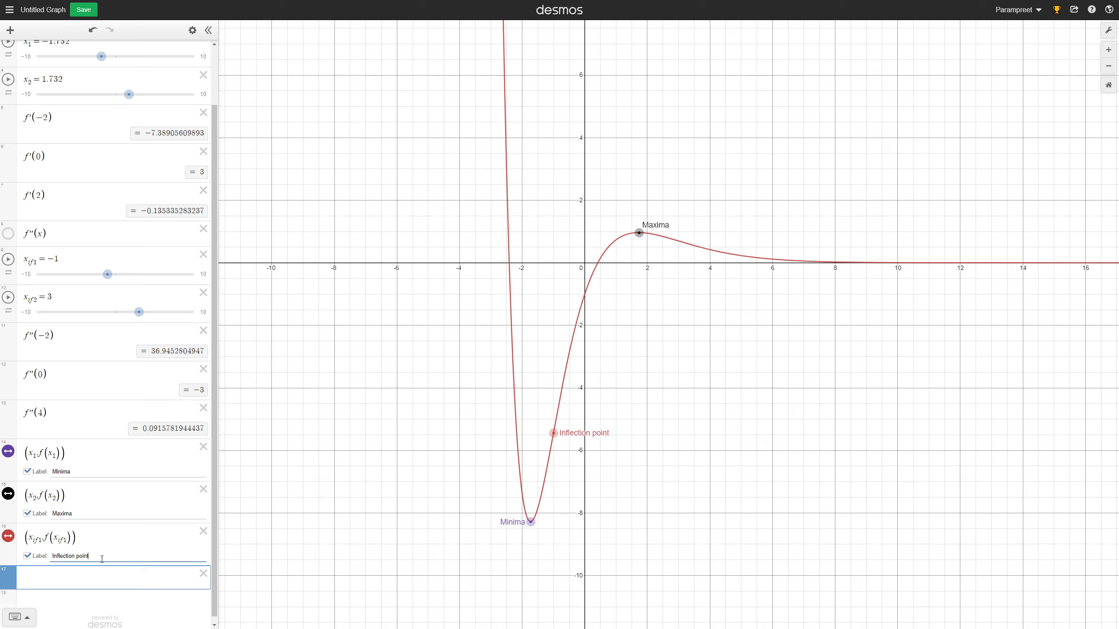
- Plot the second inflection point on the curve by entering (x_if2, f(x_if2)) in the empty expression
left_click(109, 581)
type("(x")
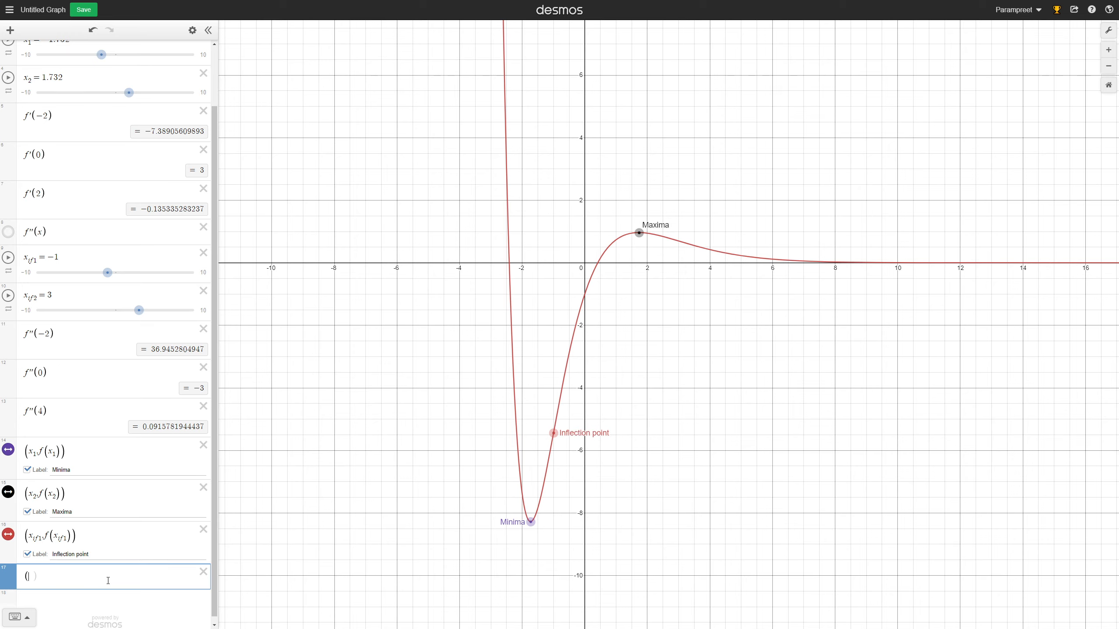
type("_if")
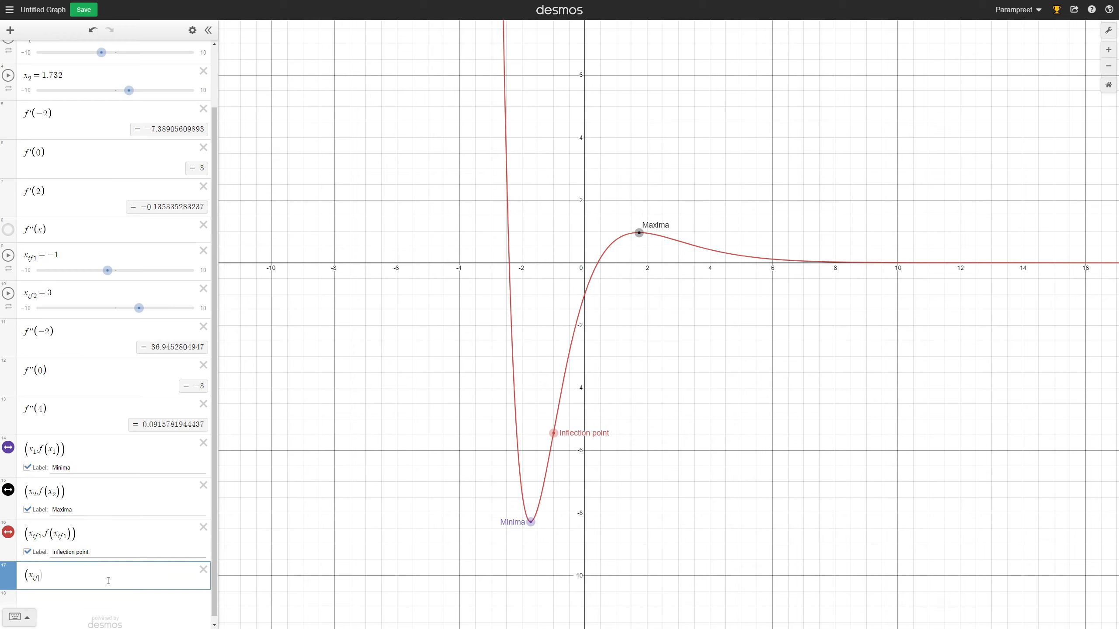
type("2")
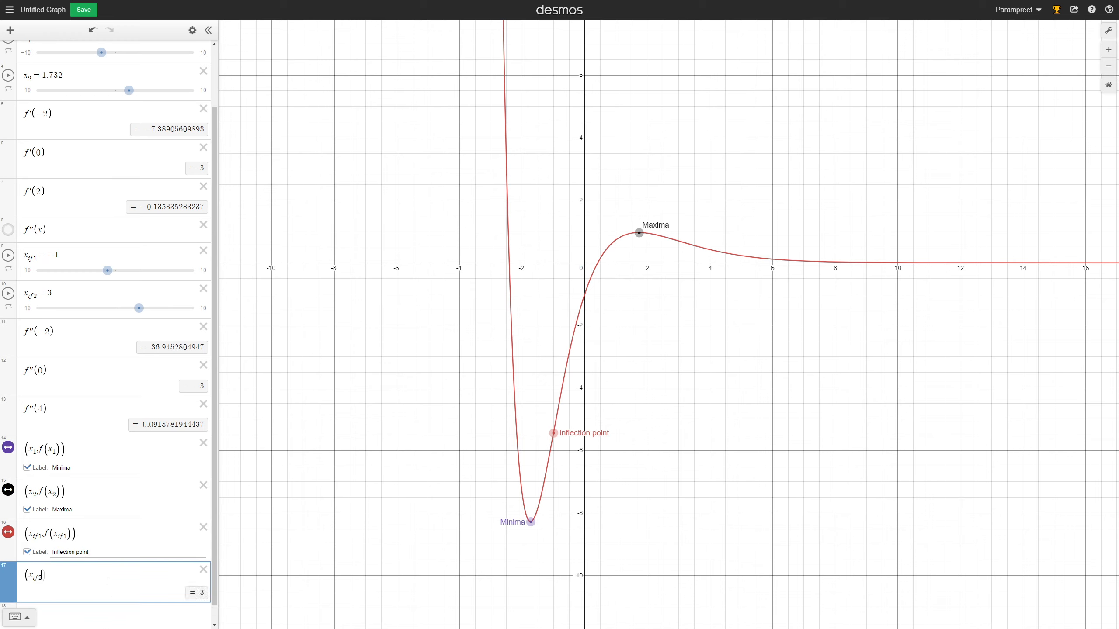
type(",f(")
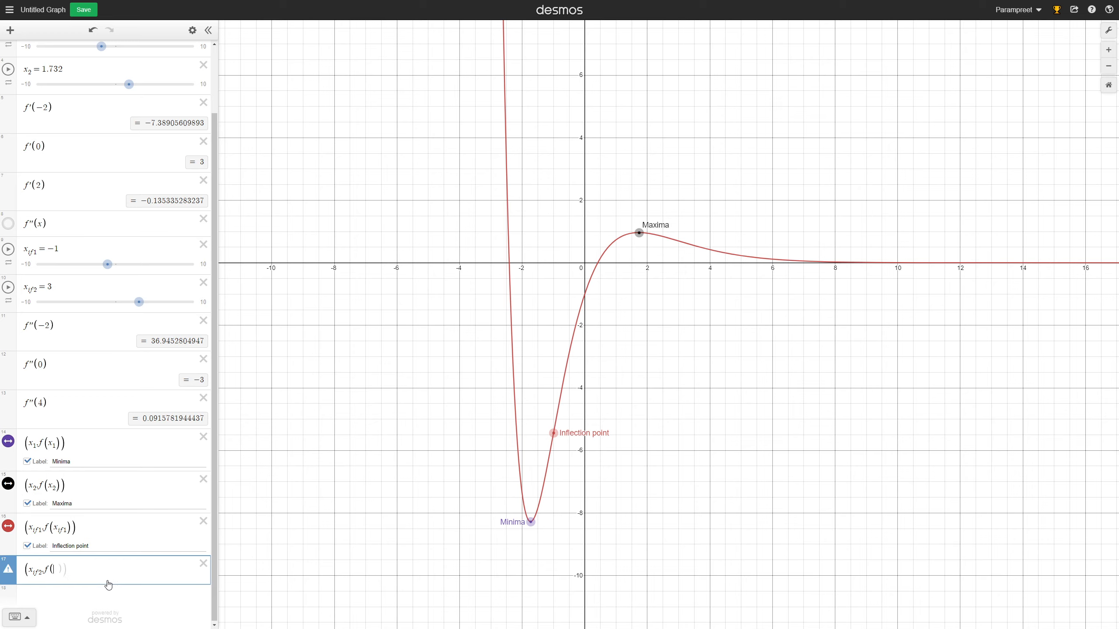
type("x_if")
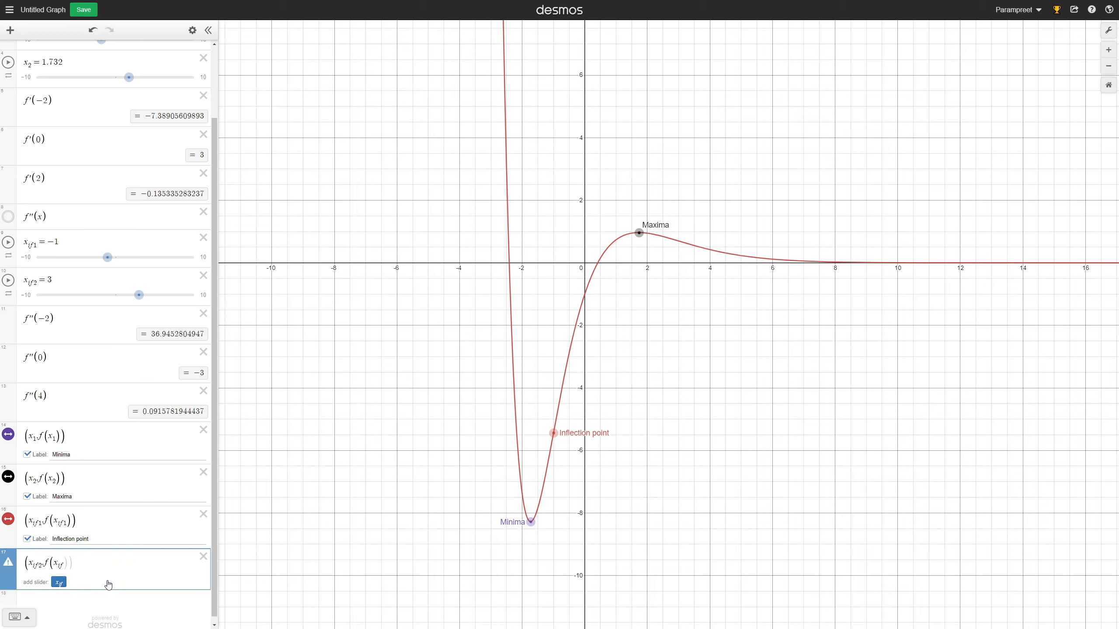
type("2")
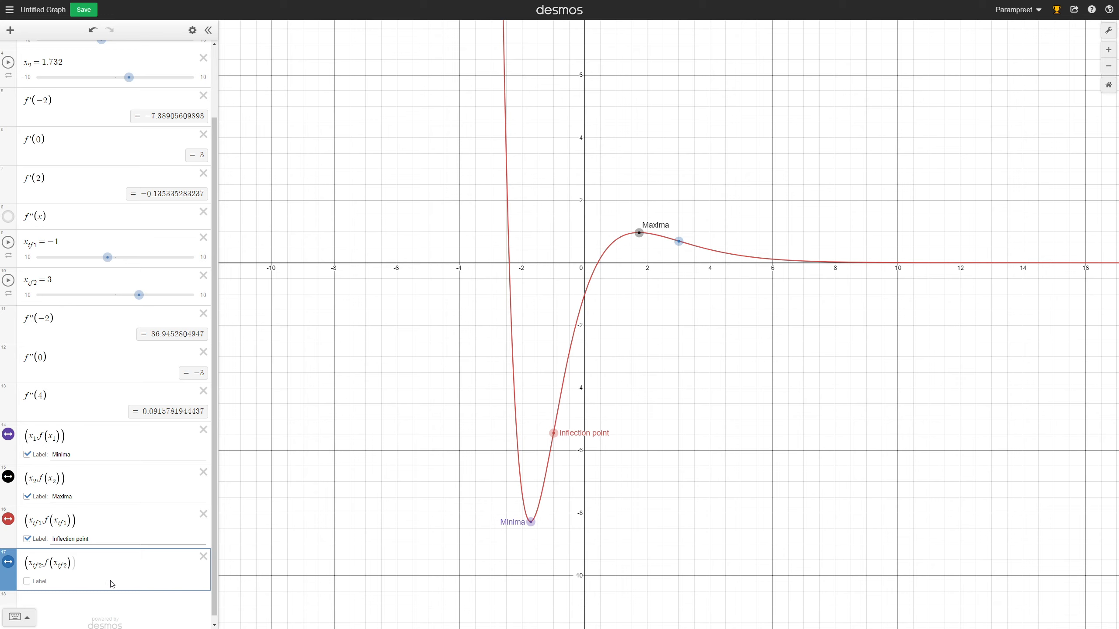
- Turn on the label of the point (x_if2, f(x_if2)) and set its text to "Inflection point"
left_click(39, 581)
type("In")
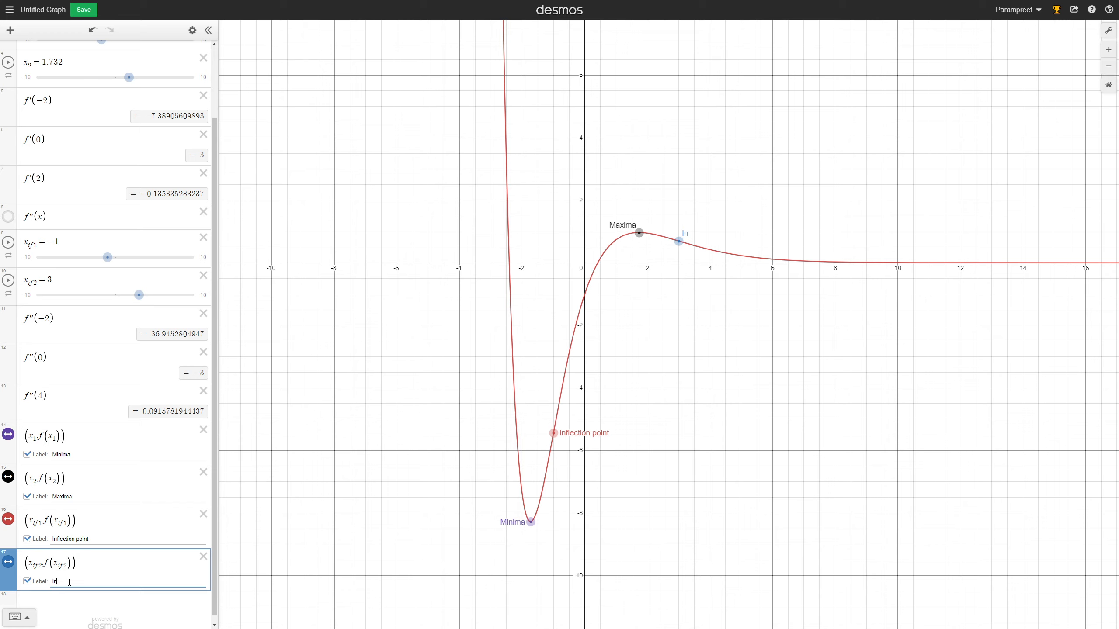
type("flection point")
left_click(789, 344)
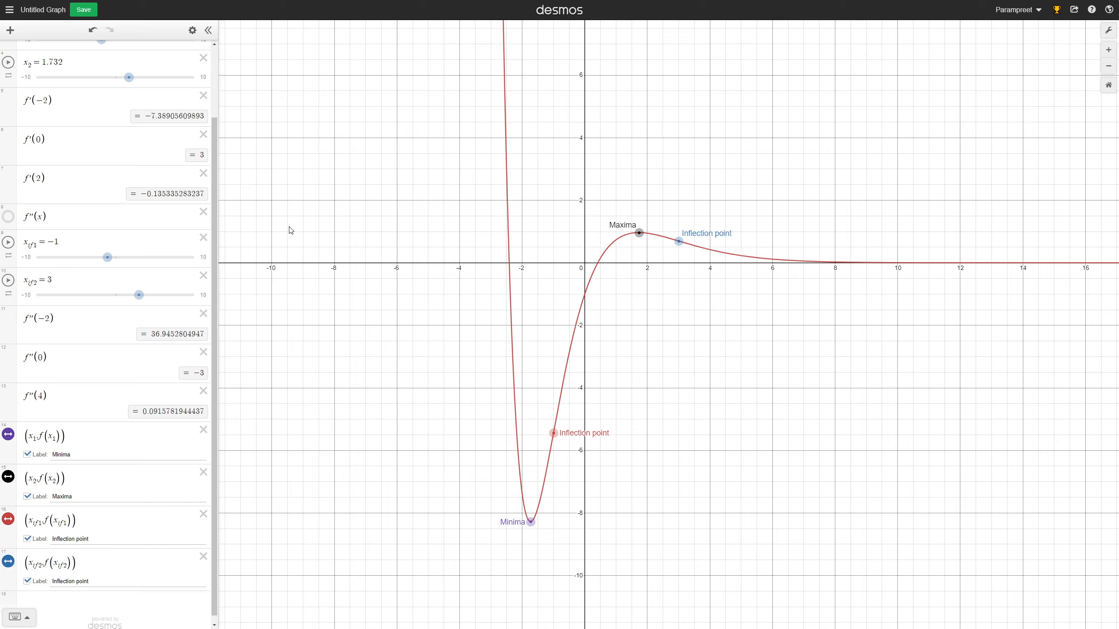
left_click_drag(214, 290, 225, 215)
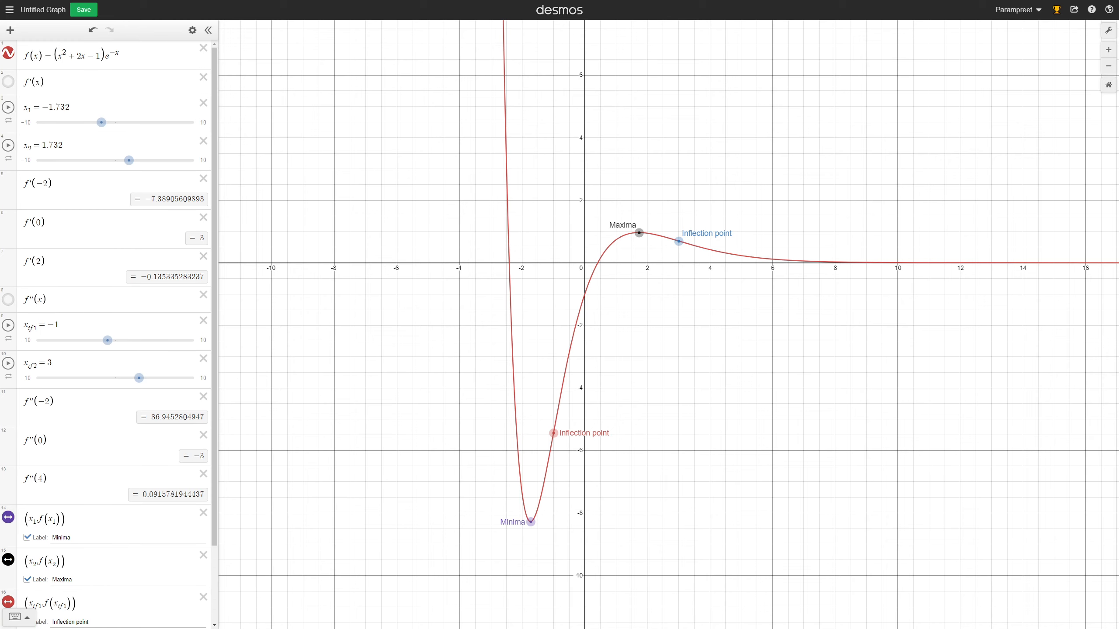